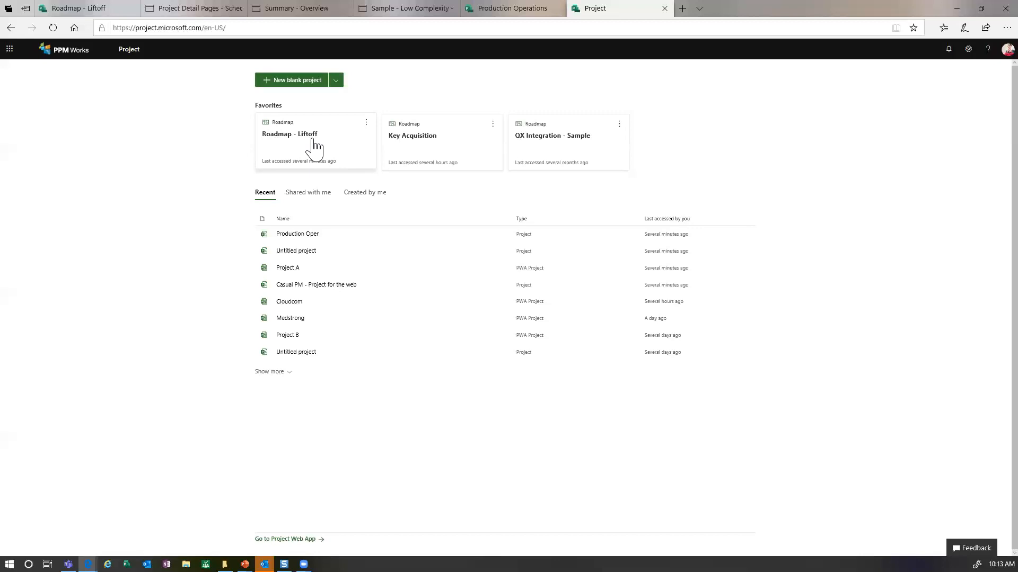
Step: Go to the Roadmap - Liftoff page and show the details of the Cloudcom row
left_click(71, 12)
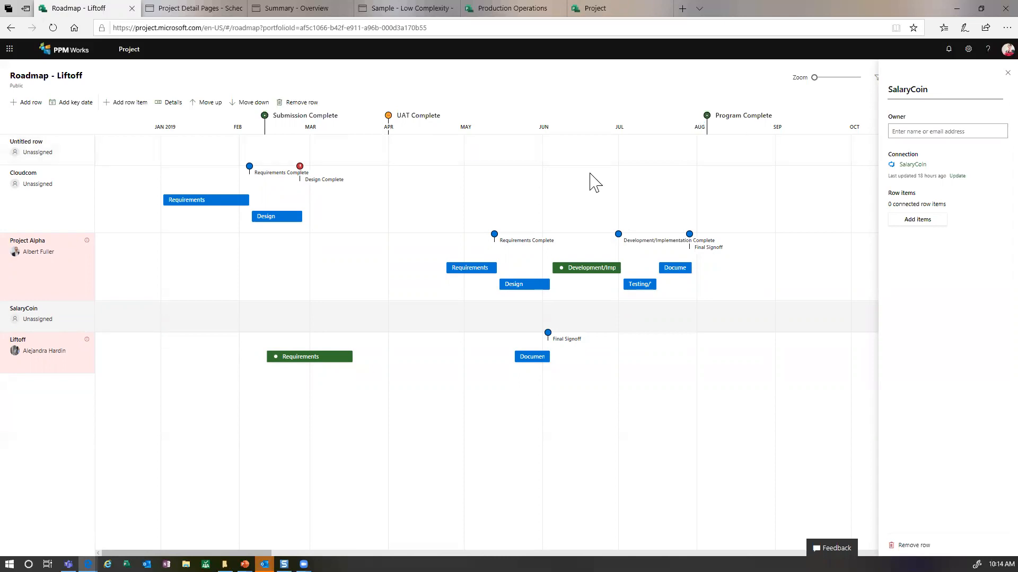
left_click(79, 194)
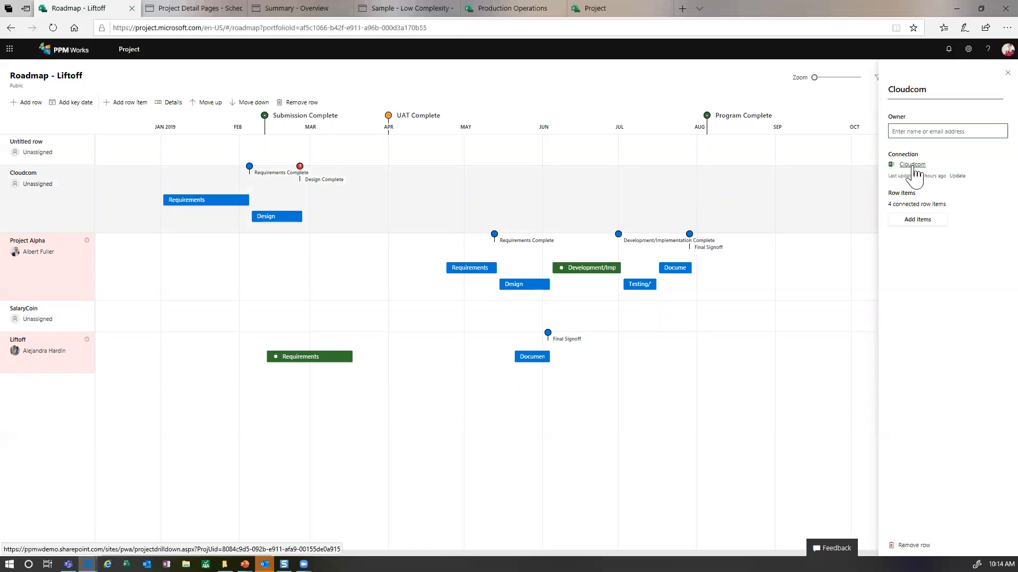
Step: From the Project Alpha schedule, add Requirements Complete and the 20-day Development/Implementation subtask to the Project Alpha row of Roadmap - Liftoff
left_click(198, 11)
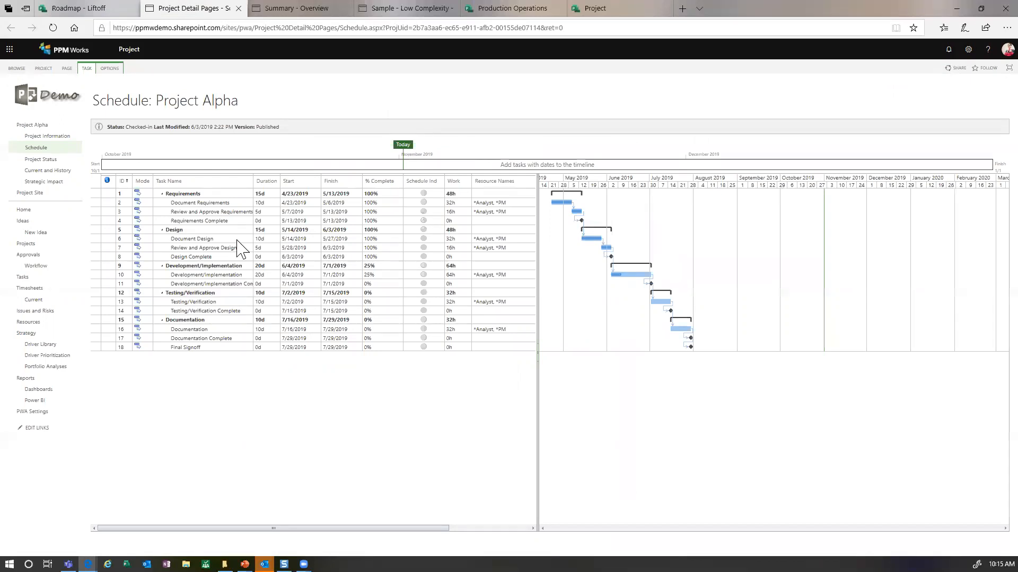
left_click(97, 221)
left_click(98, 275, "ctrl")
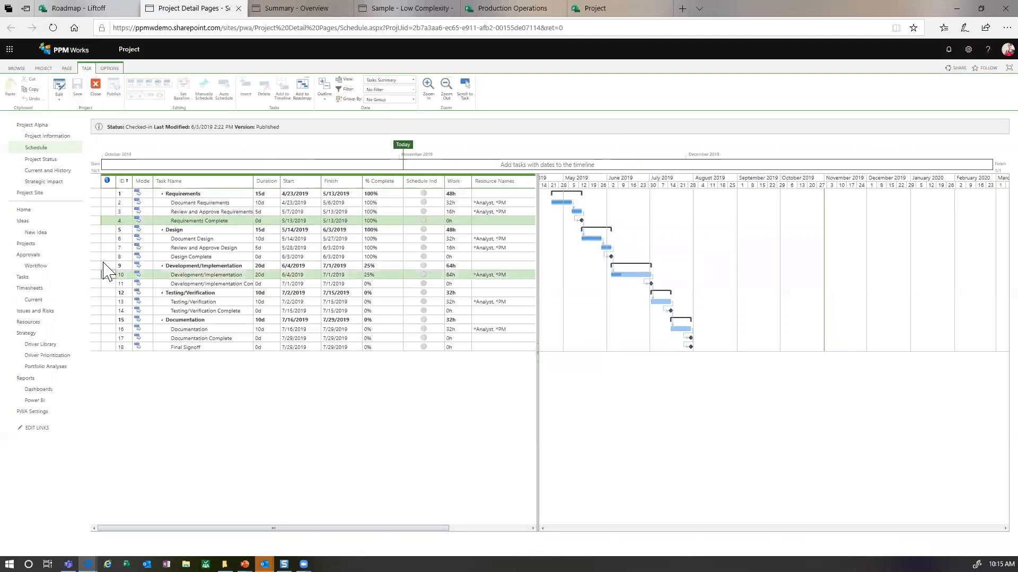
left_click(305, 98)
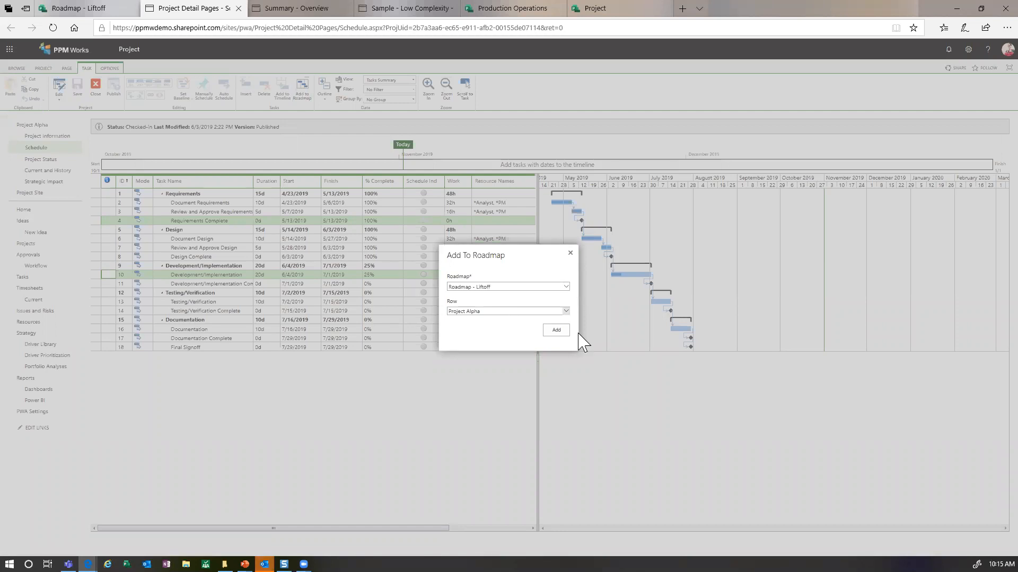
left_click(559, 332)
Step: On Roadmap - Liftoff, set the status of Project Alpha's Requirements Complete key date to At risk
left_click(106, 9)
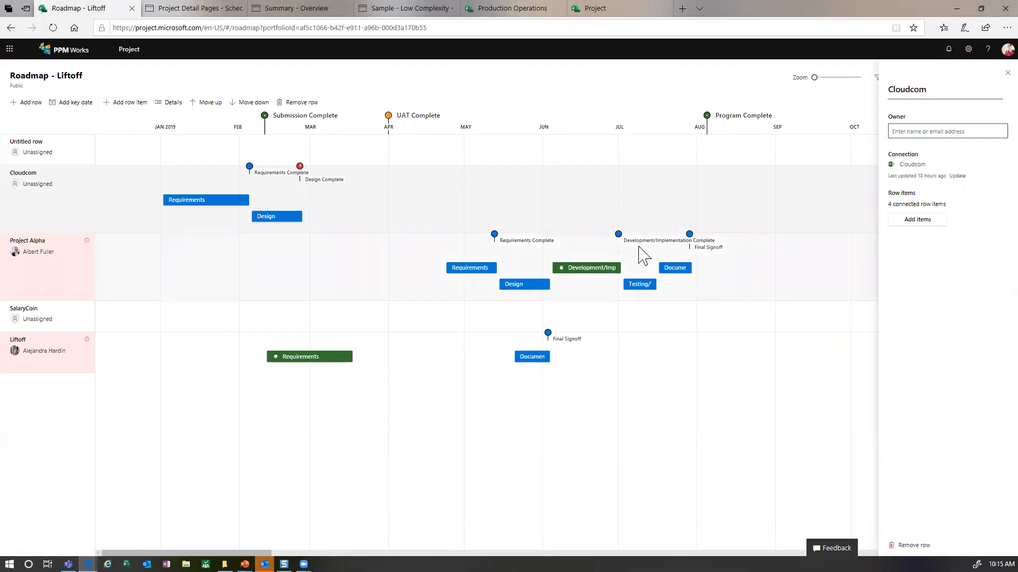
right_click(498, 244)
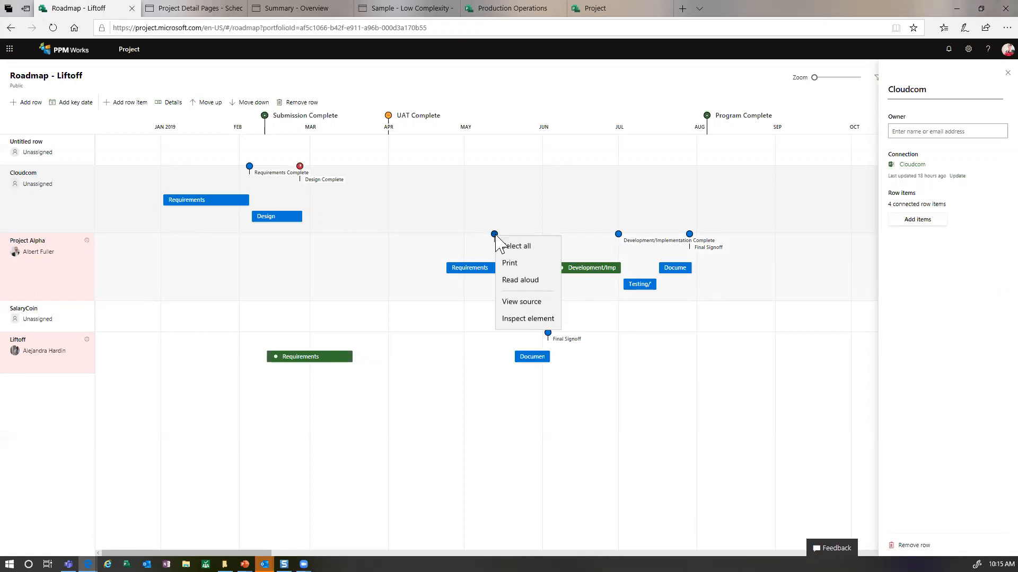
key("Escape")
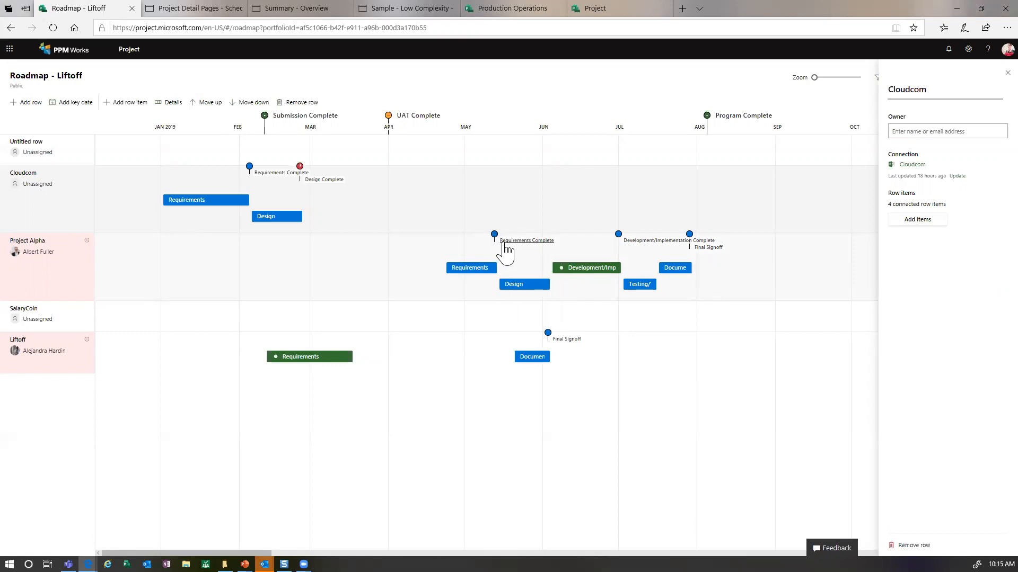
left_click(504, 243)
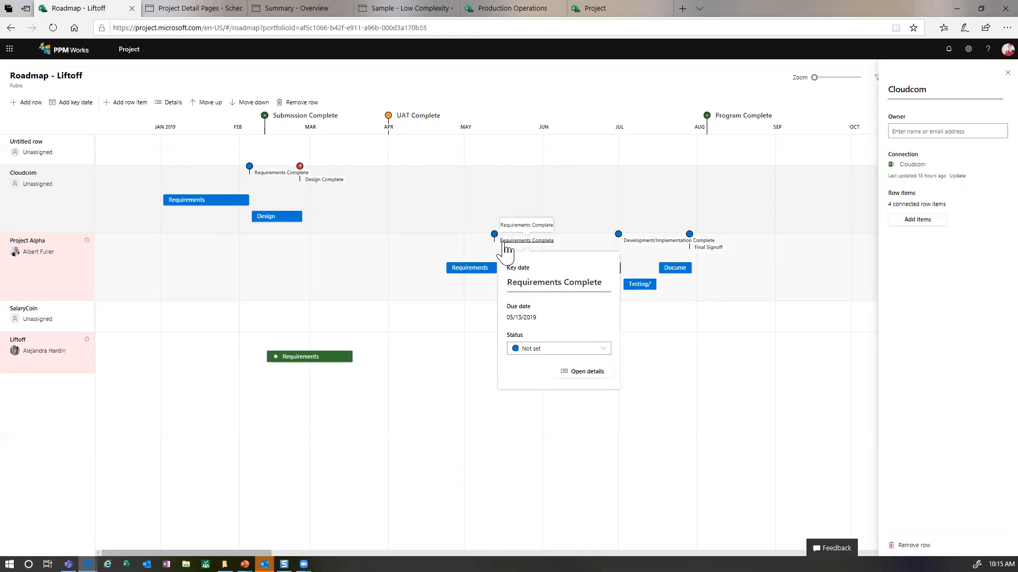
left_click(538, 350)
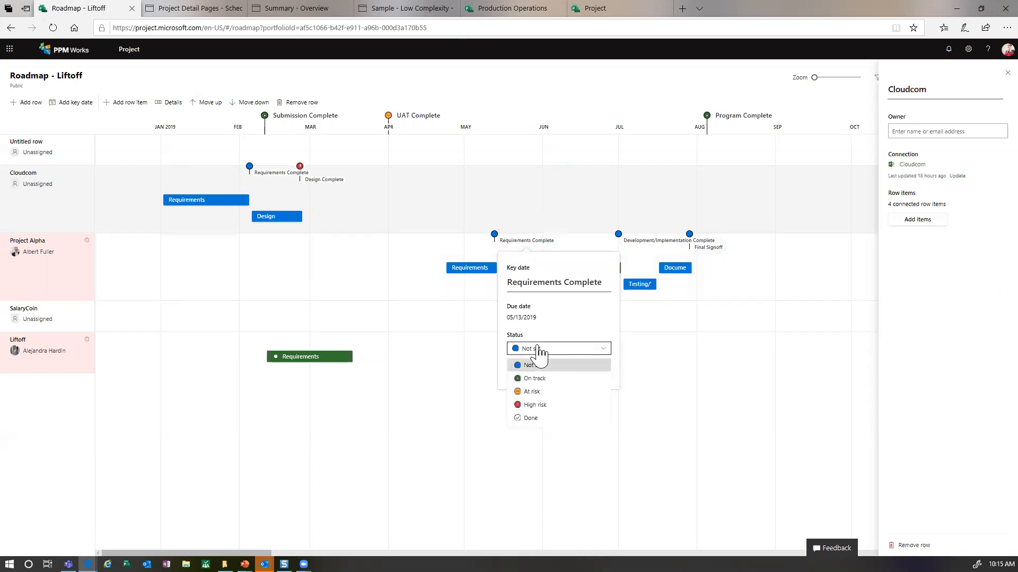
left_click(532, 392)
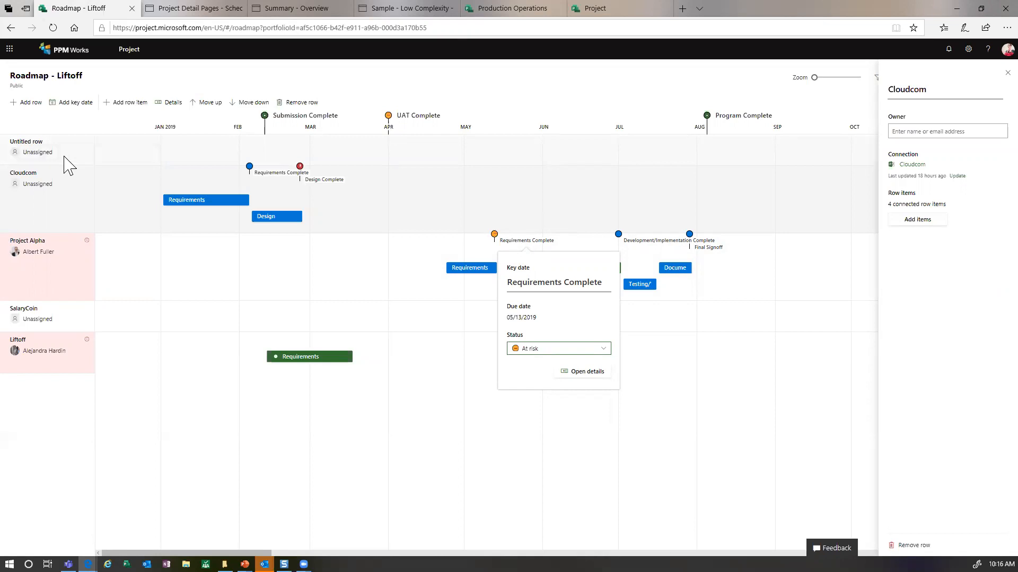
Step: In the Production Operations project, add a new task named "Report back to Upper Management" below Confirm Strategy
left_click(490, 12)
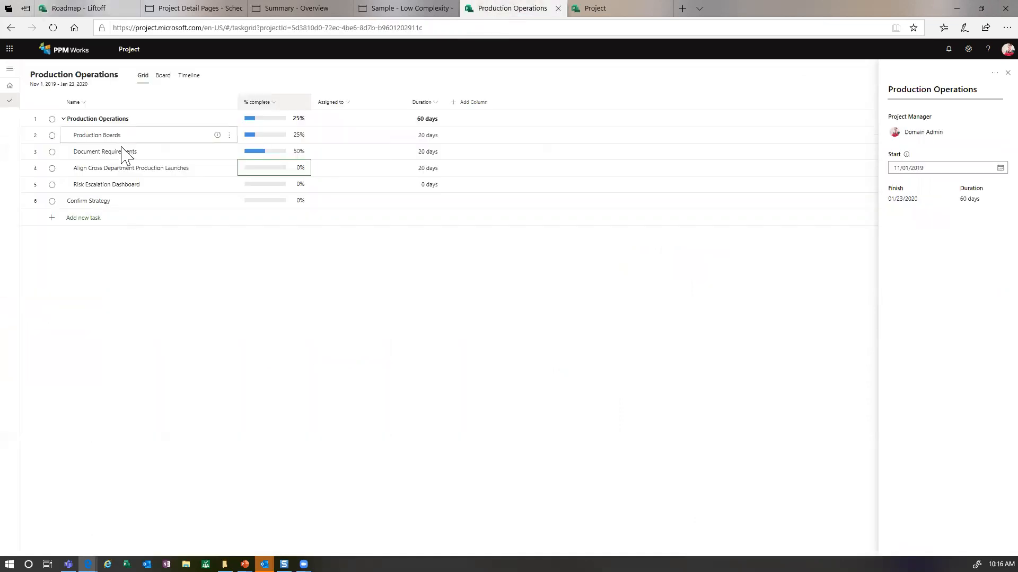
left_click(81, 217)
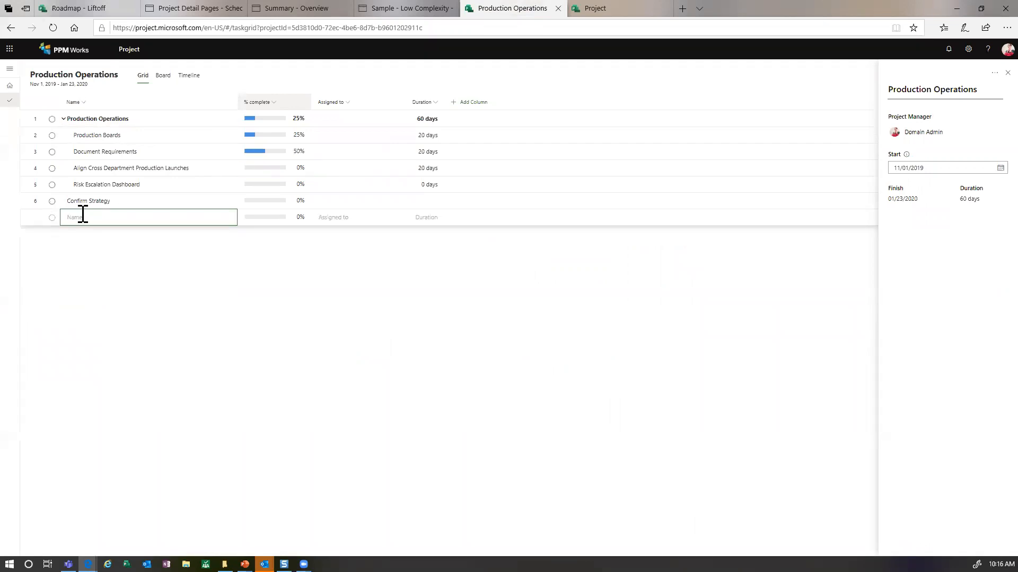
type("Report back to Upper Managerment")
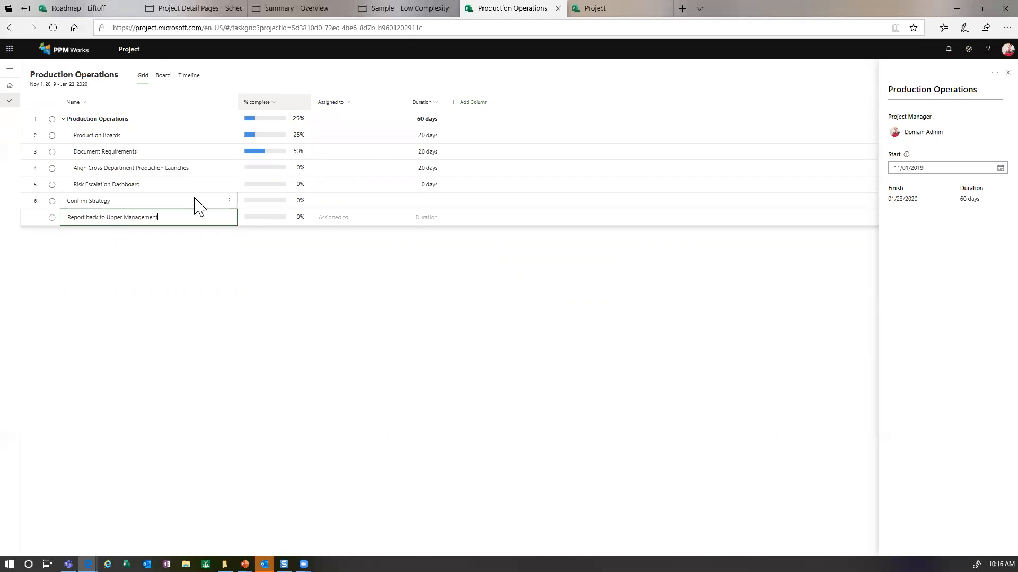
key("Tab")
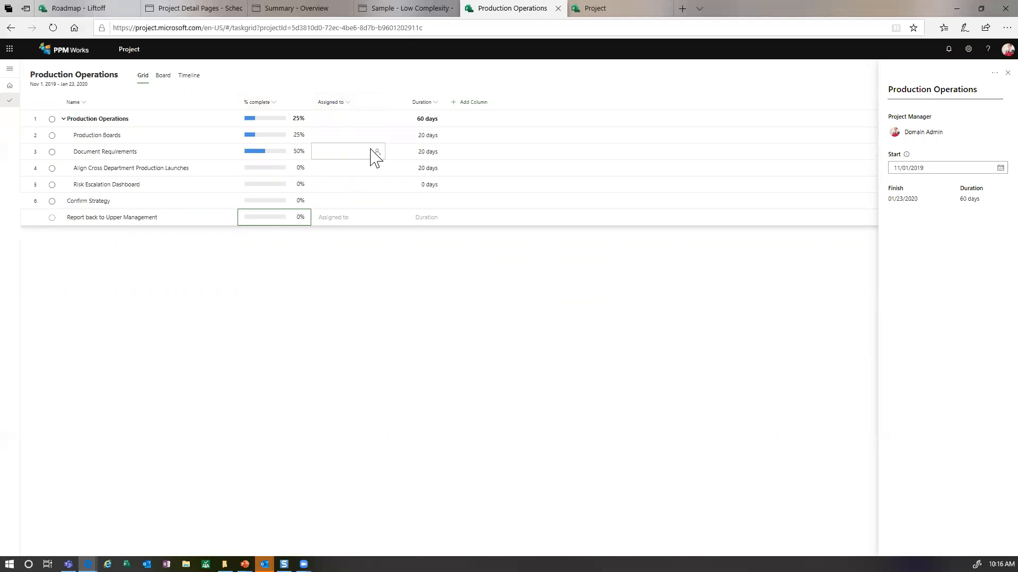
Step: Assign Domain Admin to the Document Requirements task
left_click(378, 160)
left_click(377, 153)
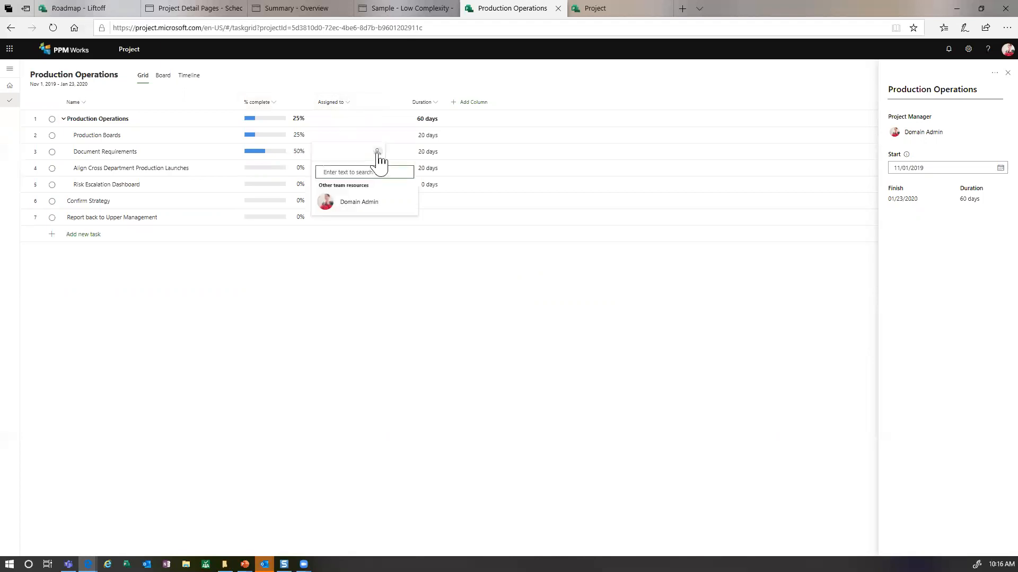
left_click(355, 200)
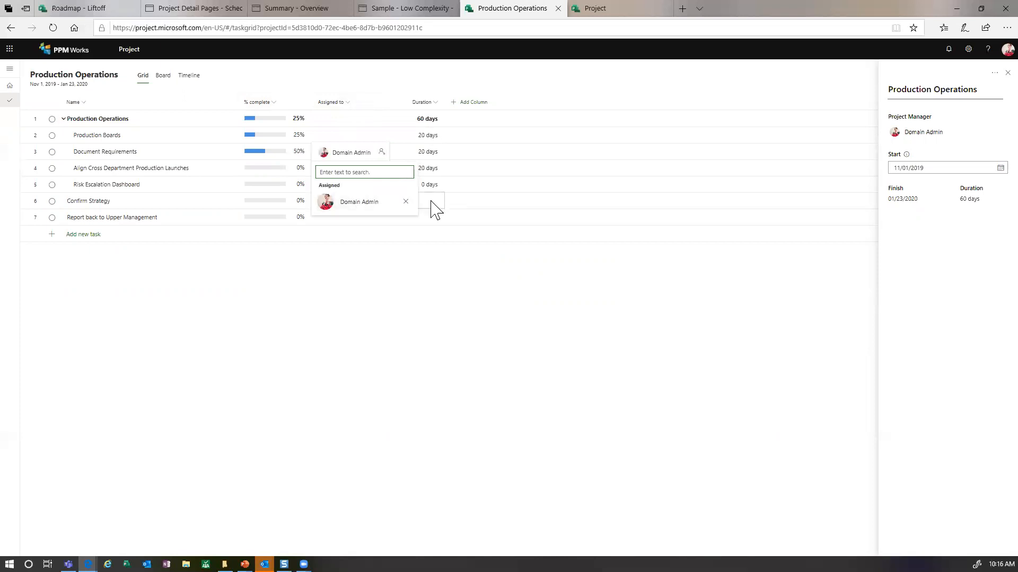
left_click(432, 222)
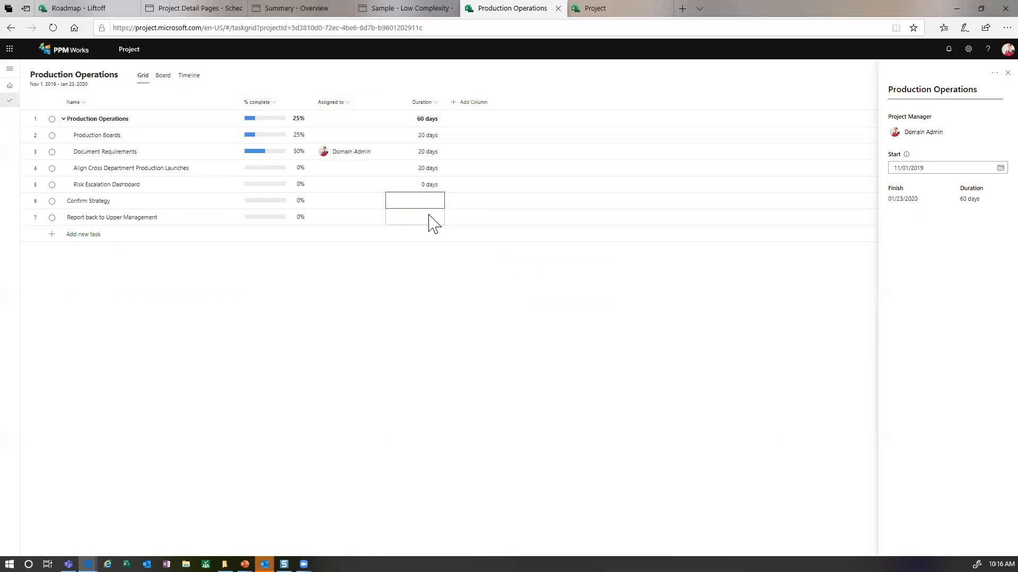
Step: Set the duration of Report back to Upper Management to 0 days and of Confirm Strategy to 45 days
left_click(428, 216)
left_click(432, 222)
key("Up")
type("45")
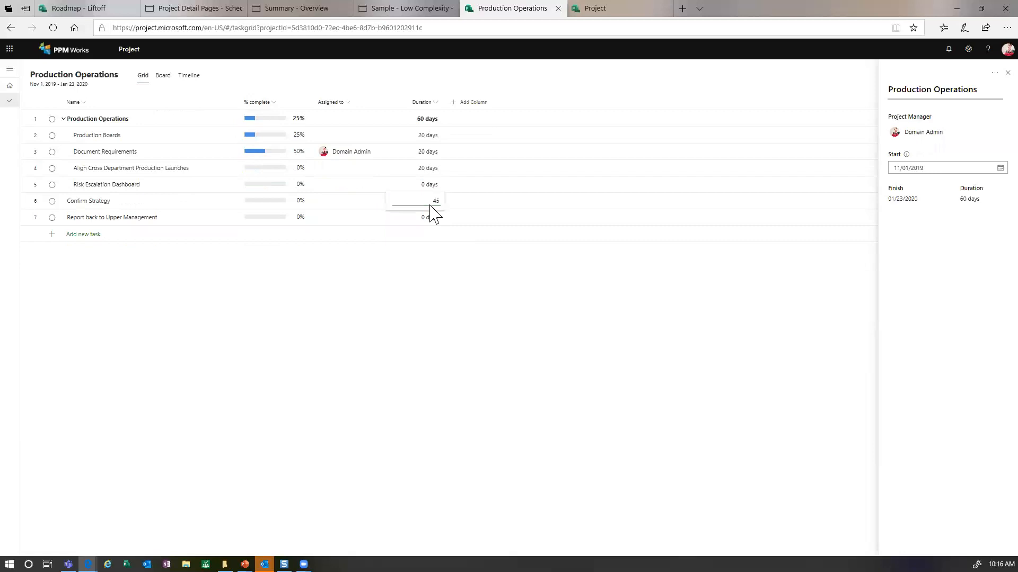
key("Return")
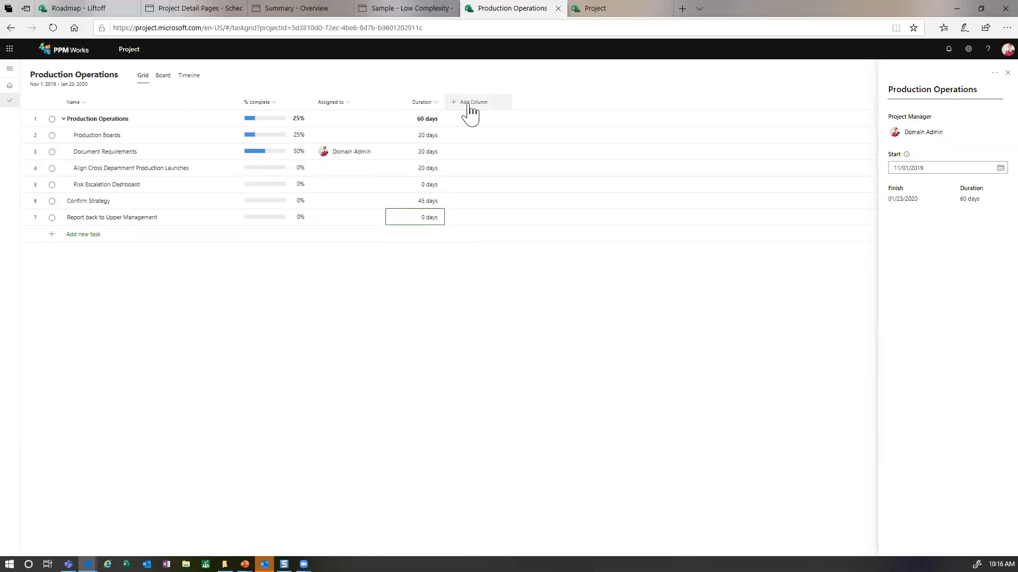
Step: Add the Finish column to the Production Operations task grid
left_click(470, 104)
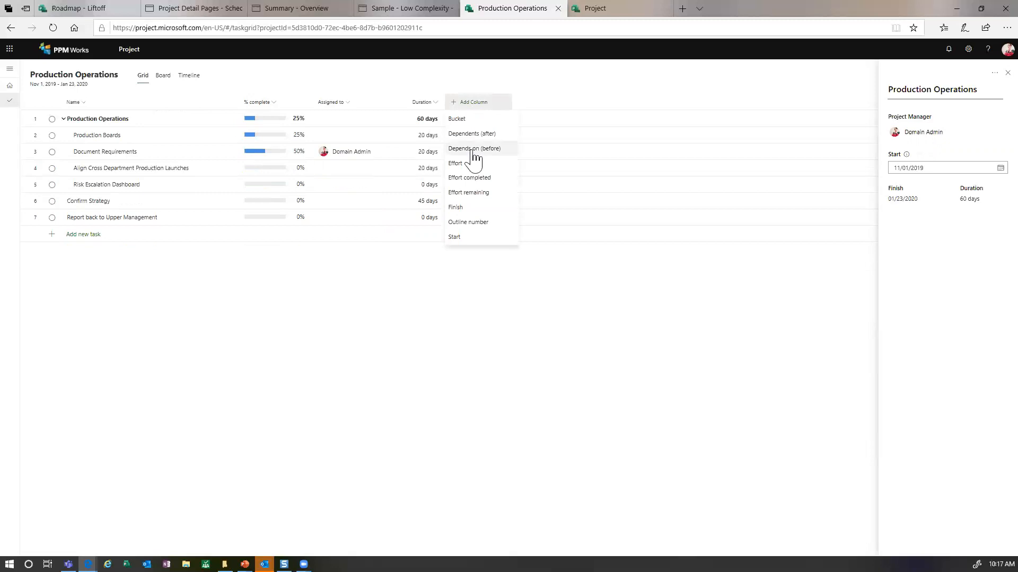
left_click(457, 206)
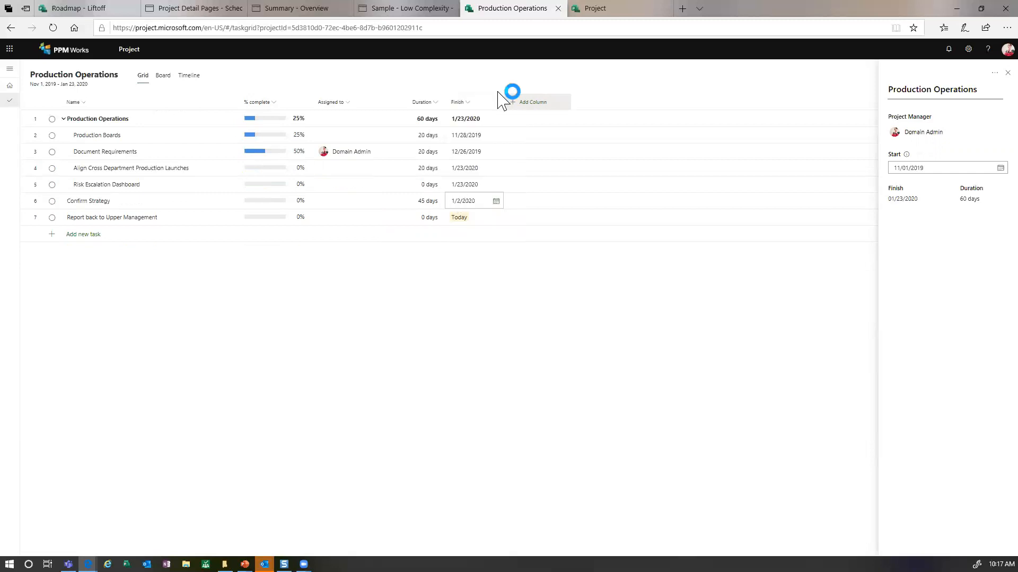
Step: Copy the Production Operations summary task with its subtasks, mark Report back to Upper Management complete, and paste the copies above it
left_click(30, 140)
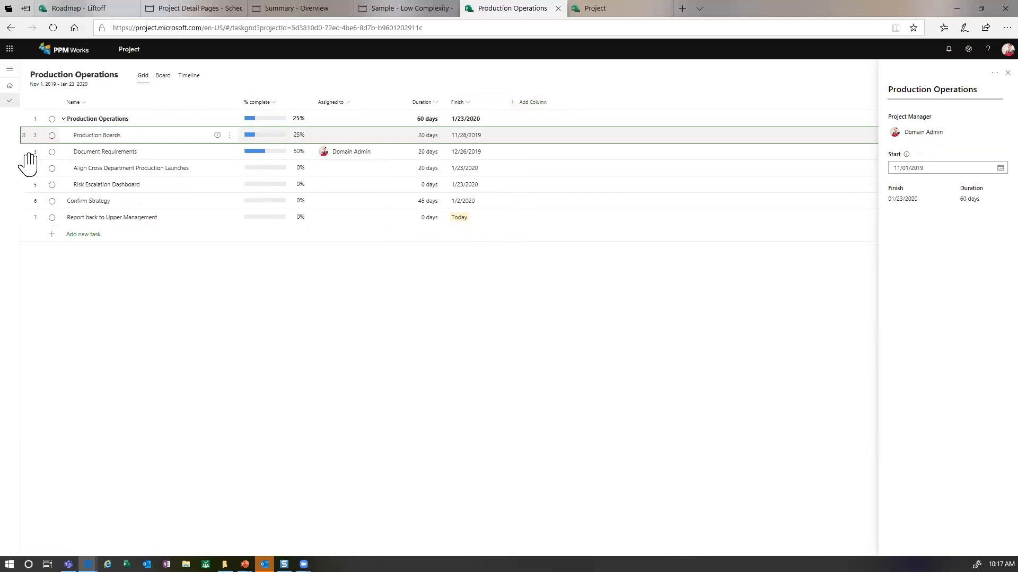
left_click(27, 119)
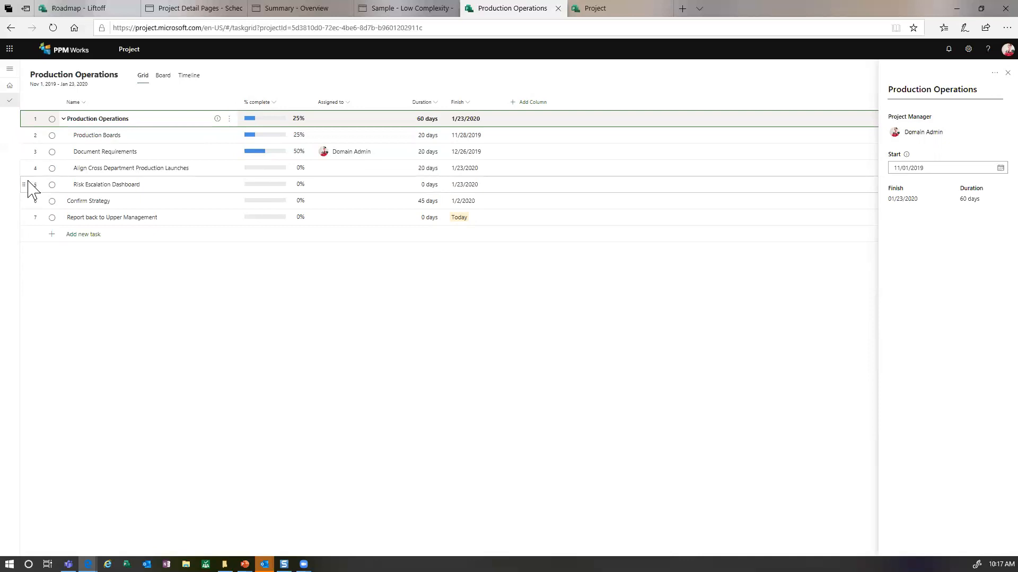
left_click(28, 185, "shift")
right_click(28, 181)
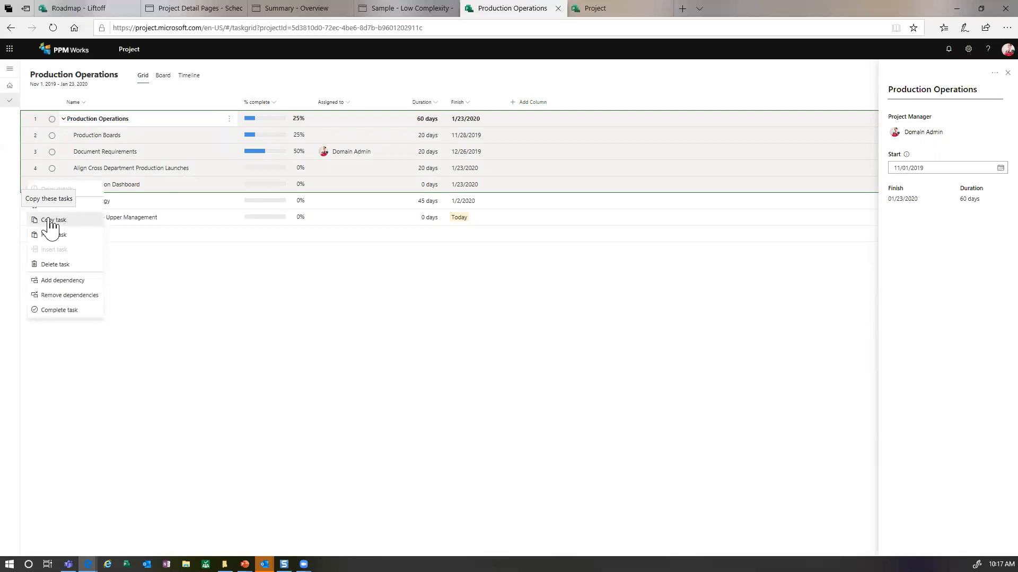
left_click(55, 221)
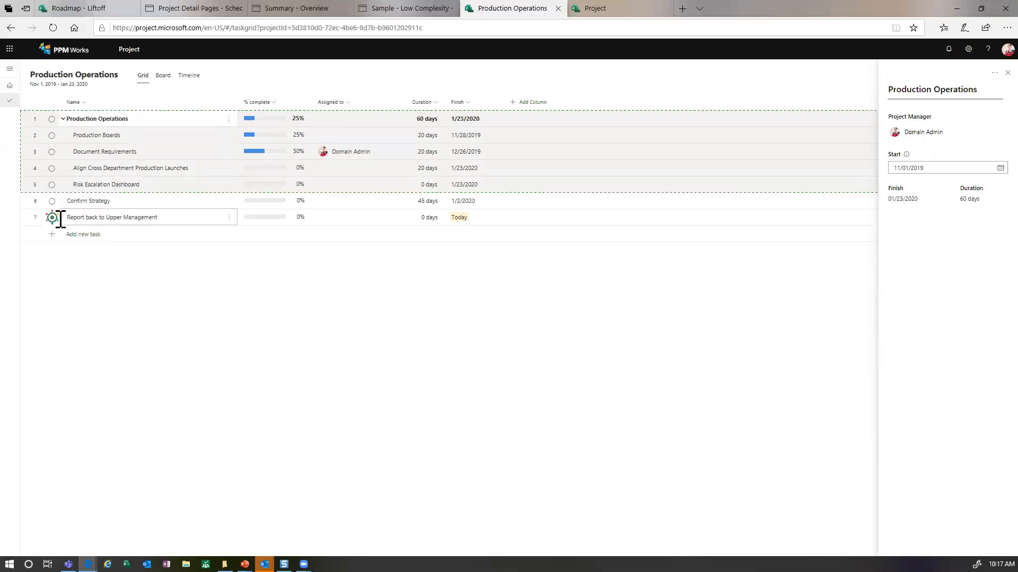
left_click(53, 218)
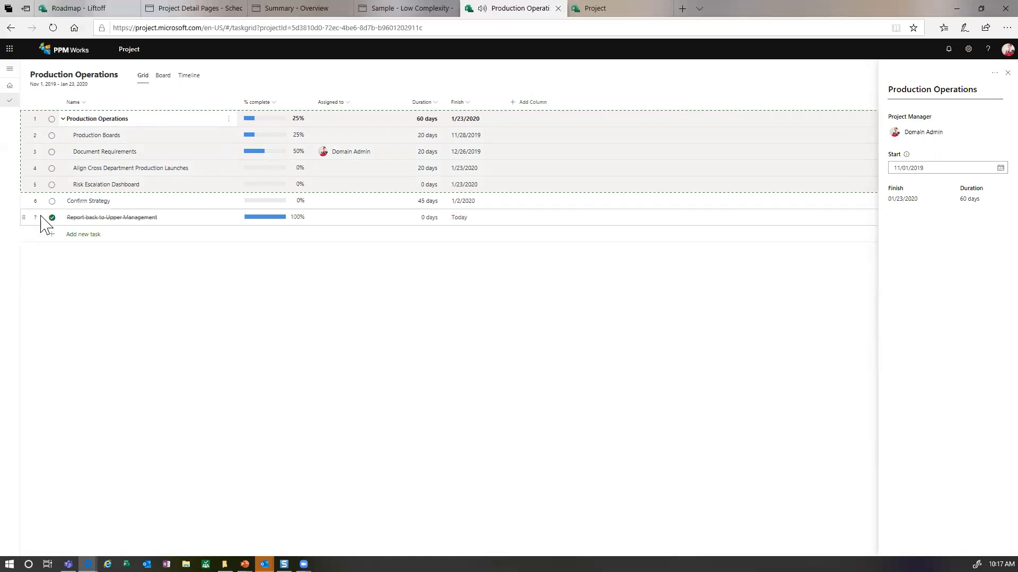
right_click(42, 221)
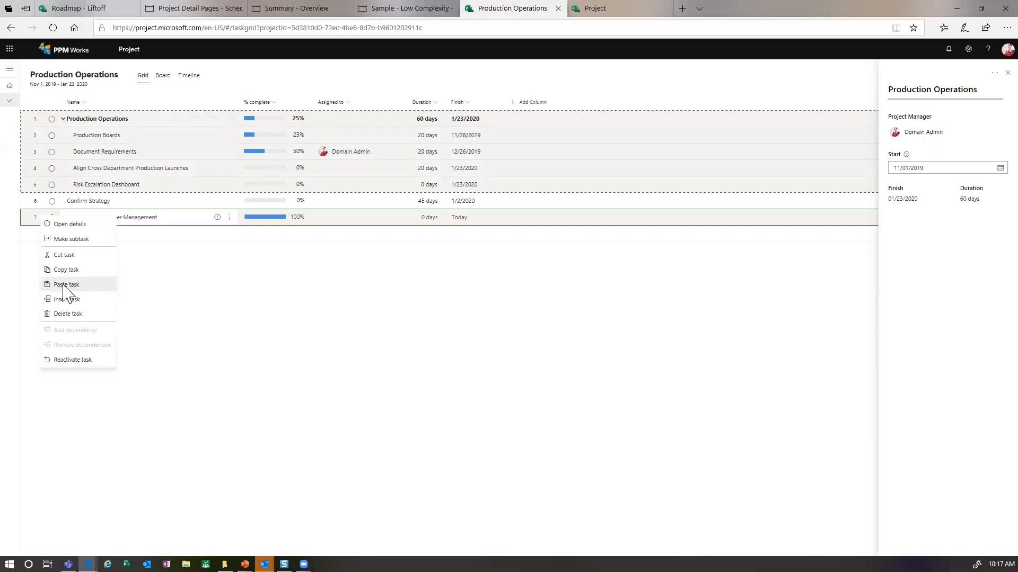
left_click(63, 285)
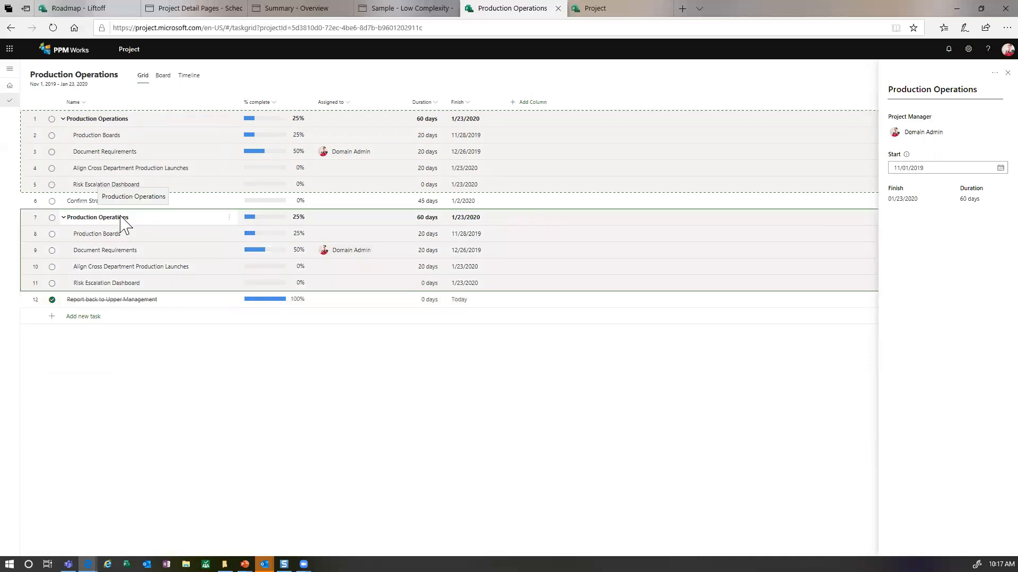
Step: Rename the copied Production Operations summary task in row 7 as Release
left_click(133, 217)
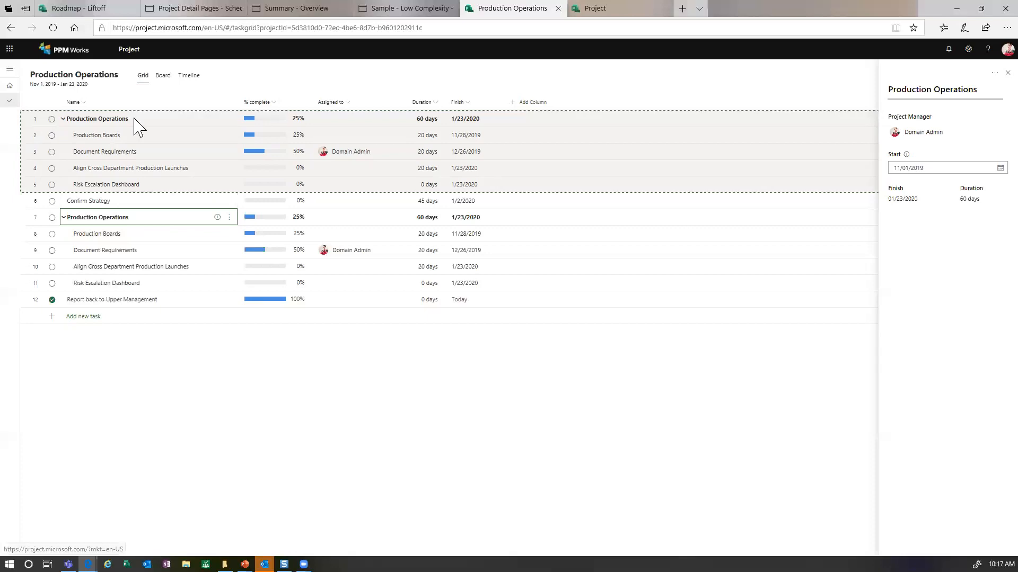
left_click(115, 215)
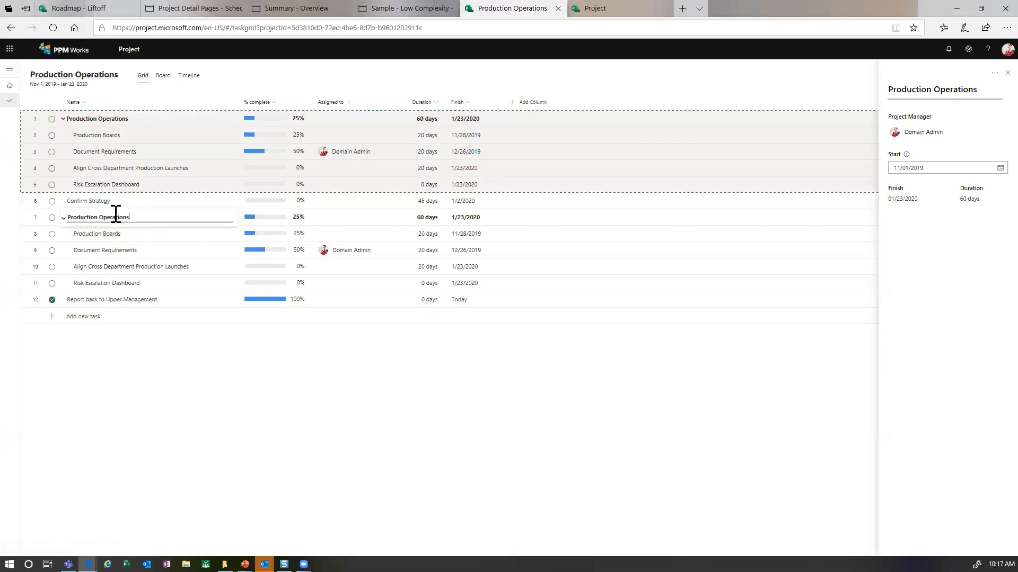
double_click(951, 90)
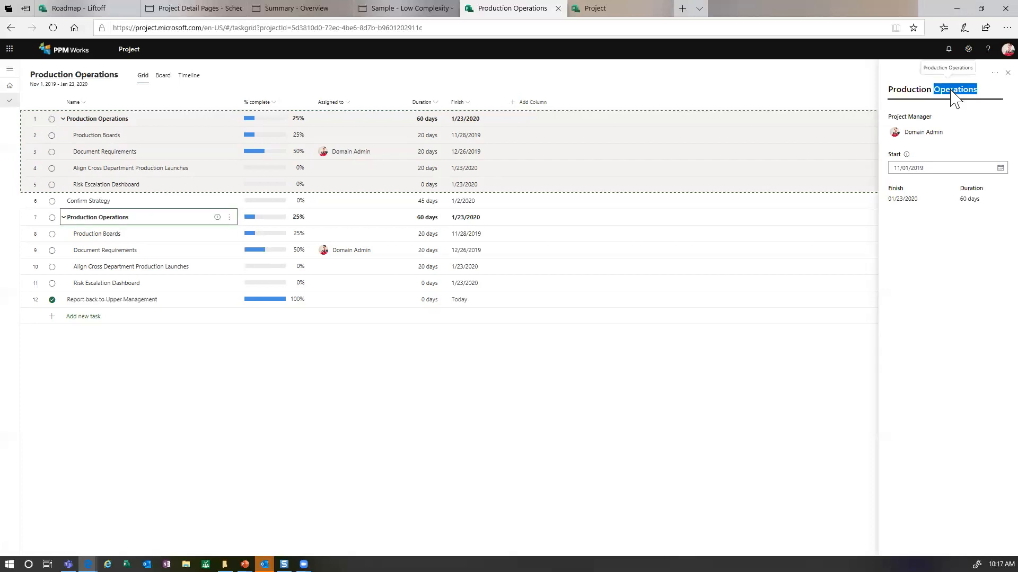
type("Rekase")
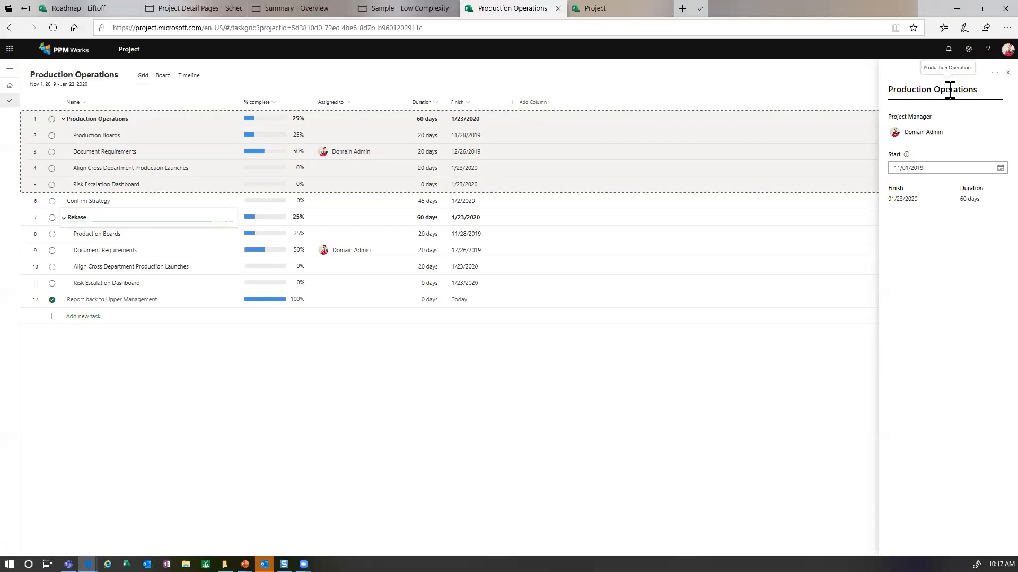
double_click(951, 90)
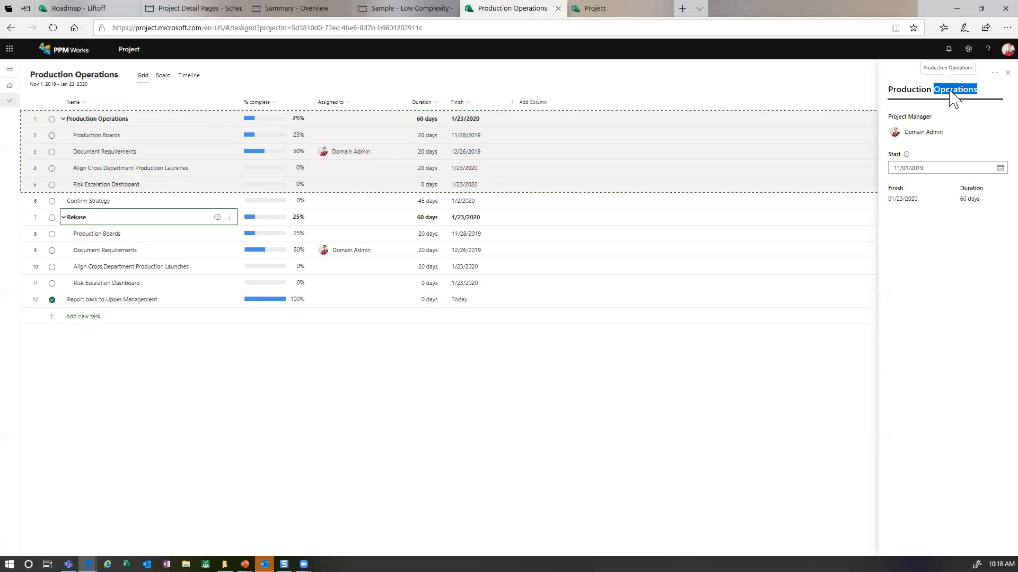
type("Re")
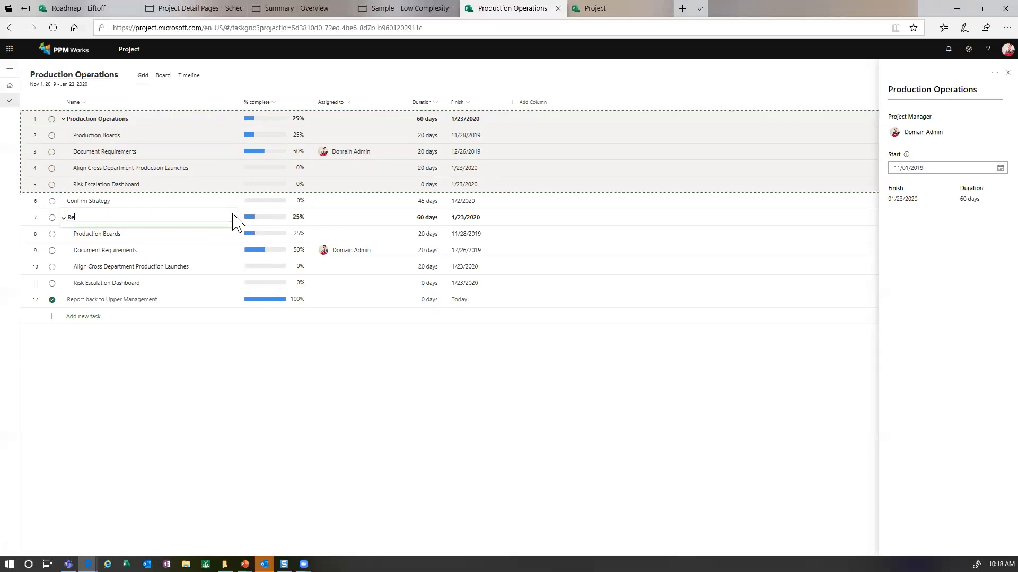
type("le")
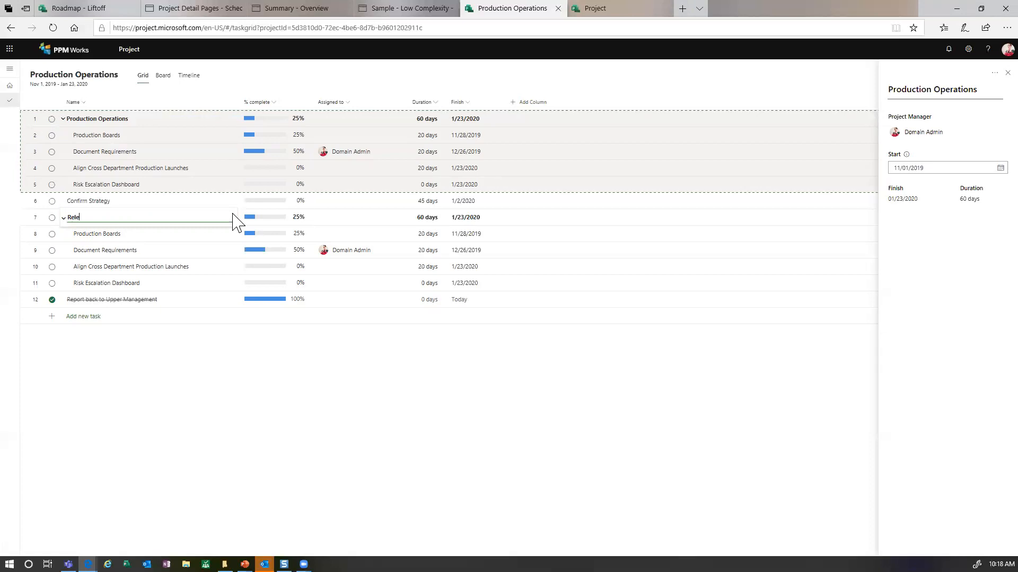
type("ase")
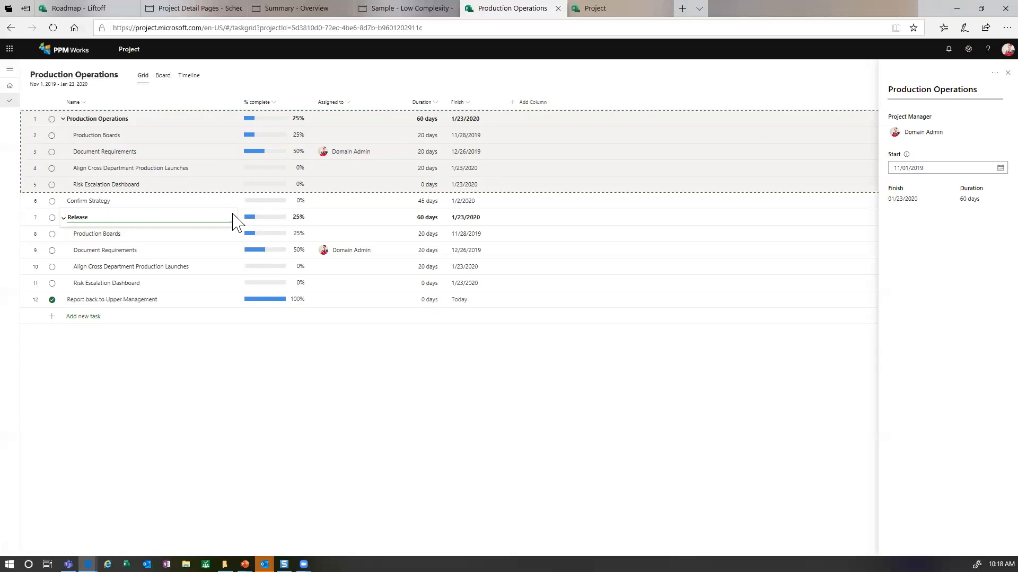
key("Return")
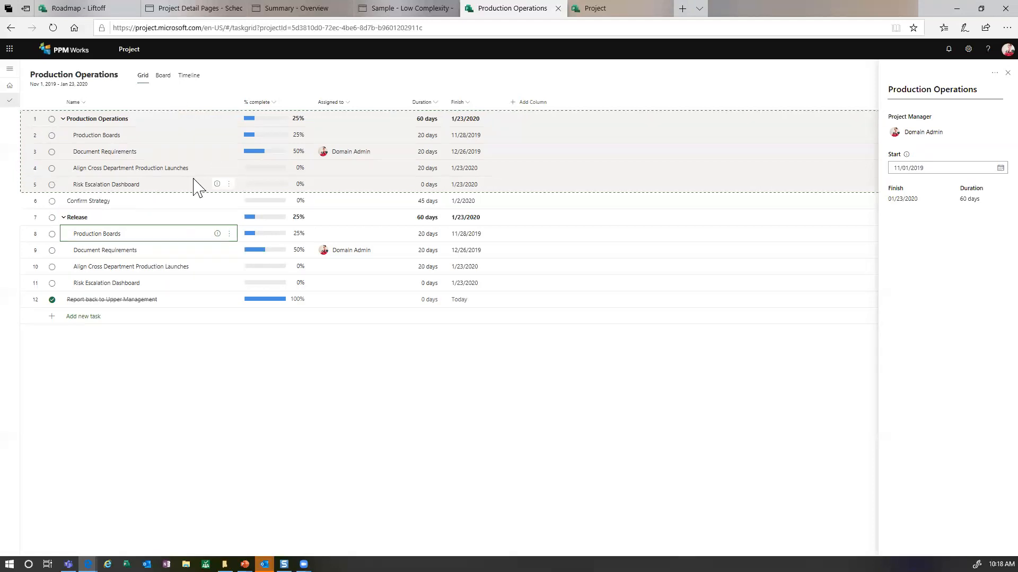
Step: Group the project's task board by bucket and add a bucket named Product Line 1
left_click(162, 77)
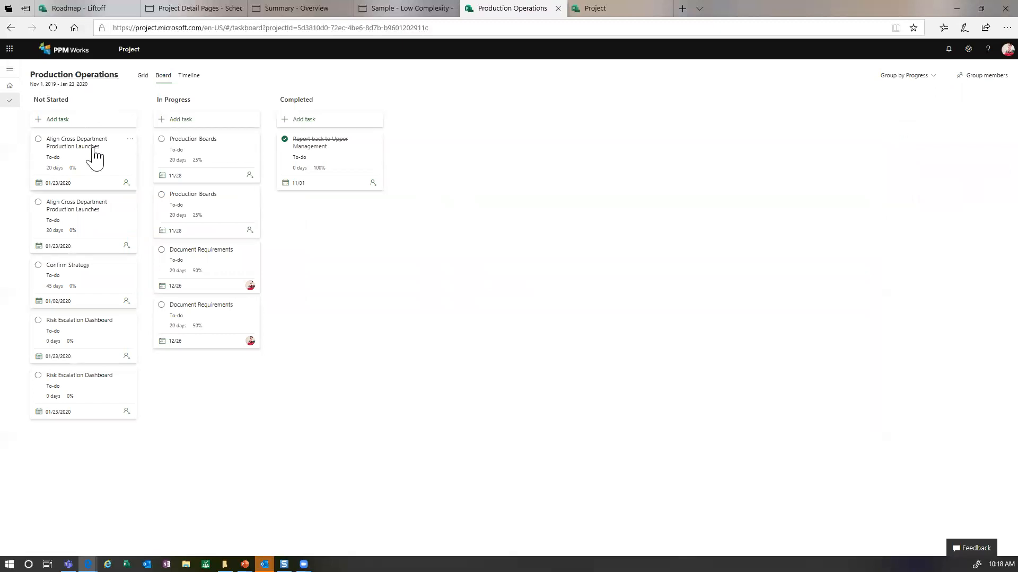
left_click(889, 80)
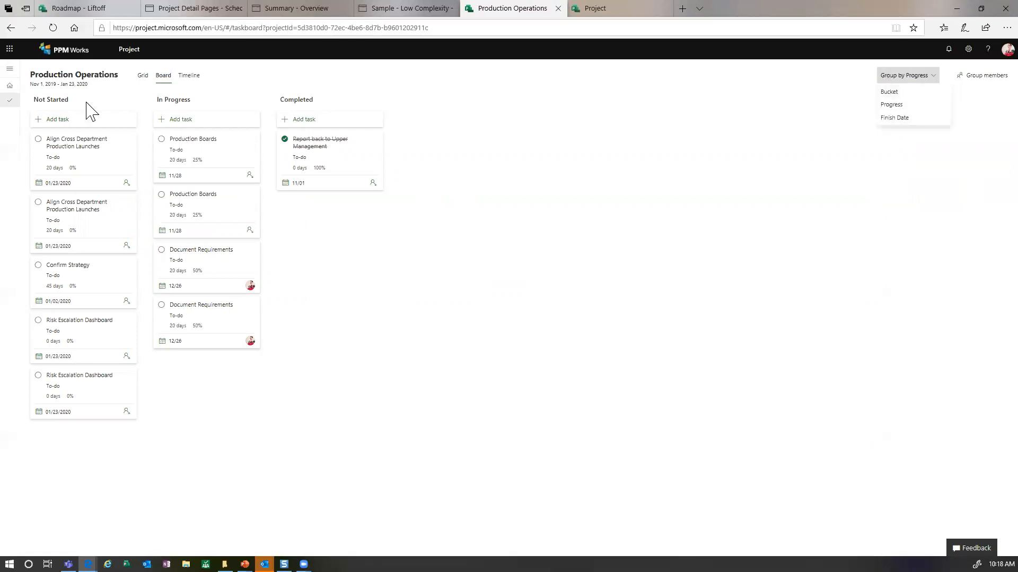
left_click(901, 92)
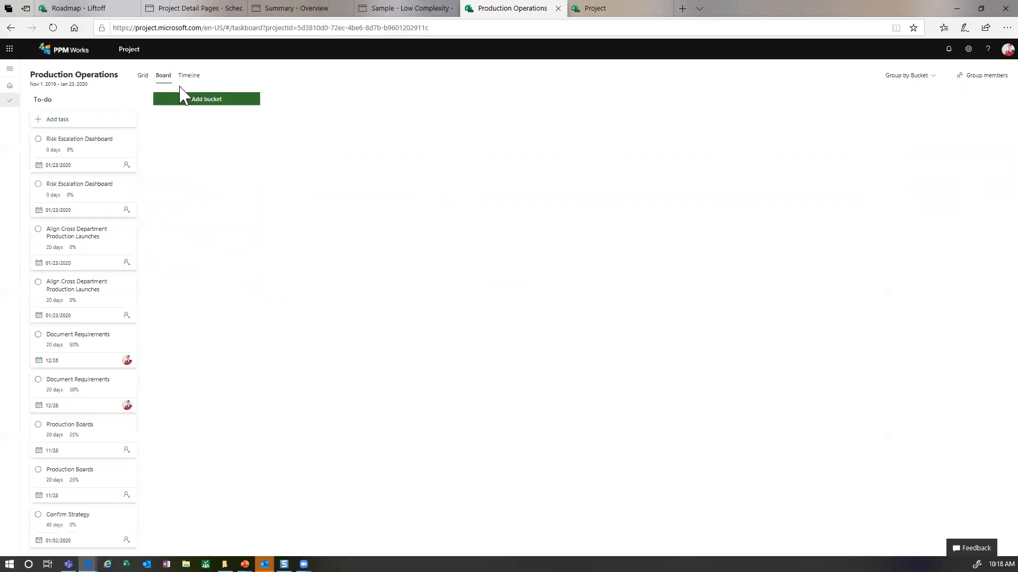
left_click(201, 104)
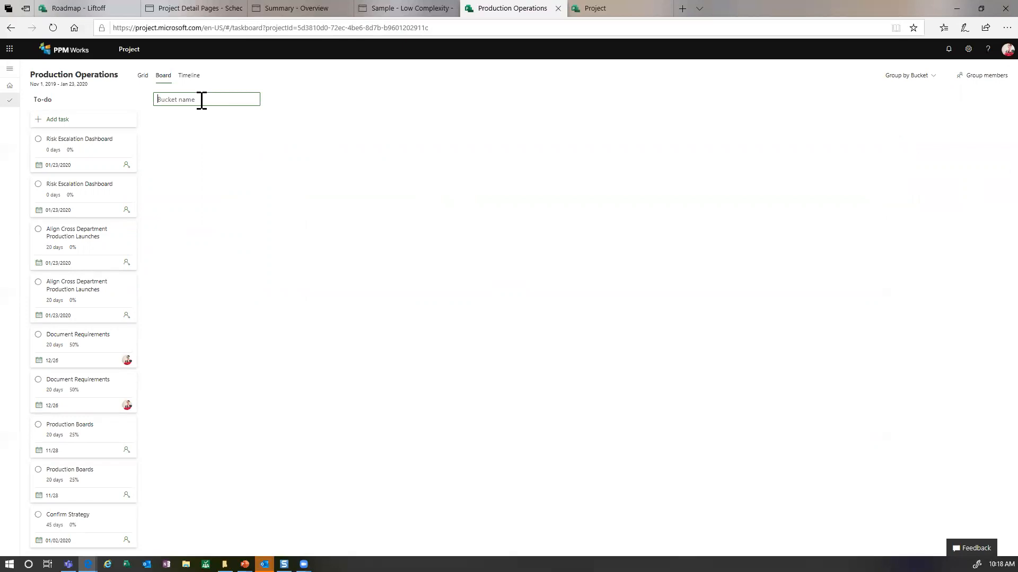
type("Product Line 1")
key("Return")
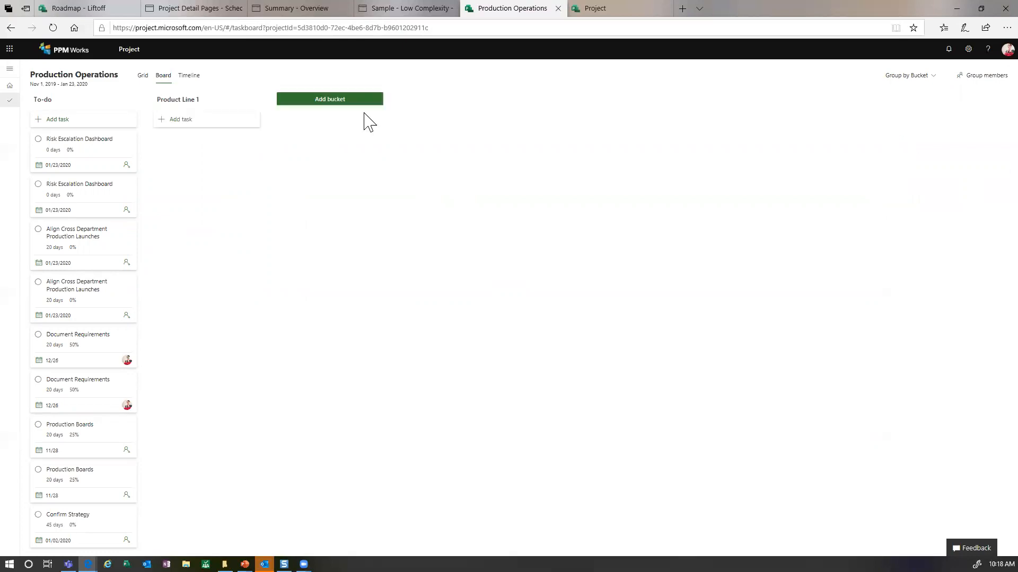
Step: Add another bucket named Product Line 2 to the task board
left_click(348, 102)
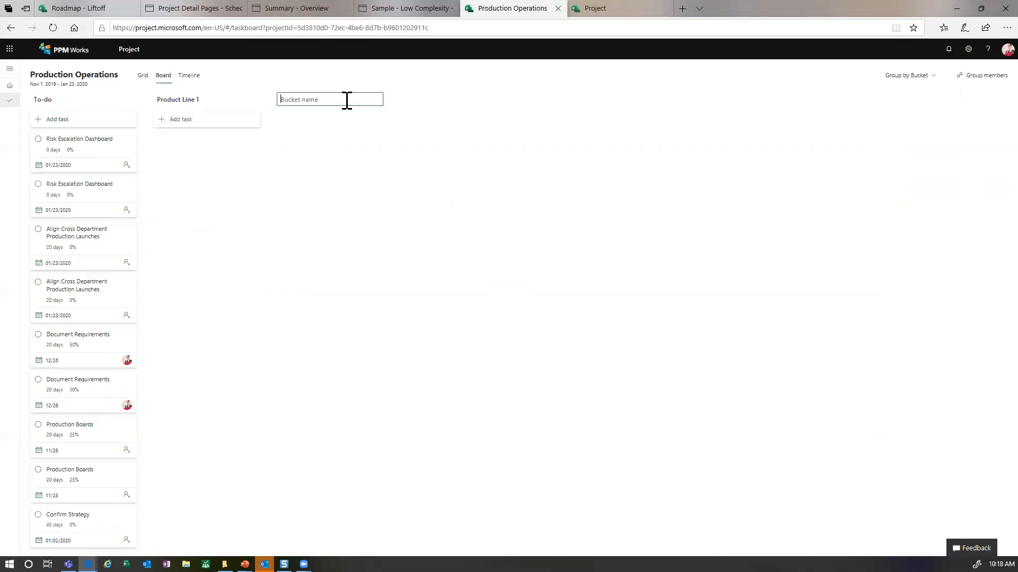
type("Producit")
key("BackSpace")
key("BackSpace")
key("BackSpace")
type("t Line 2")
key("Return")
Step: Move one Risk Escalation Dashboard card into Product Line 1 and one Align Cross Department Production Launches card into Product Line 2
left_click_drag(108, 154, 195, 150)
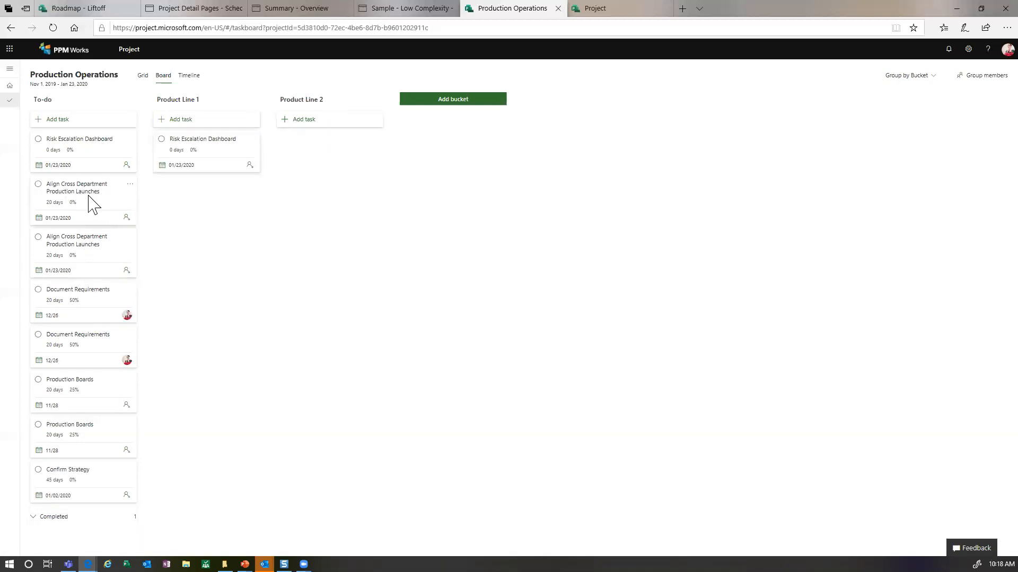
left_click_drag(93, 204, 341, 150)
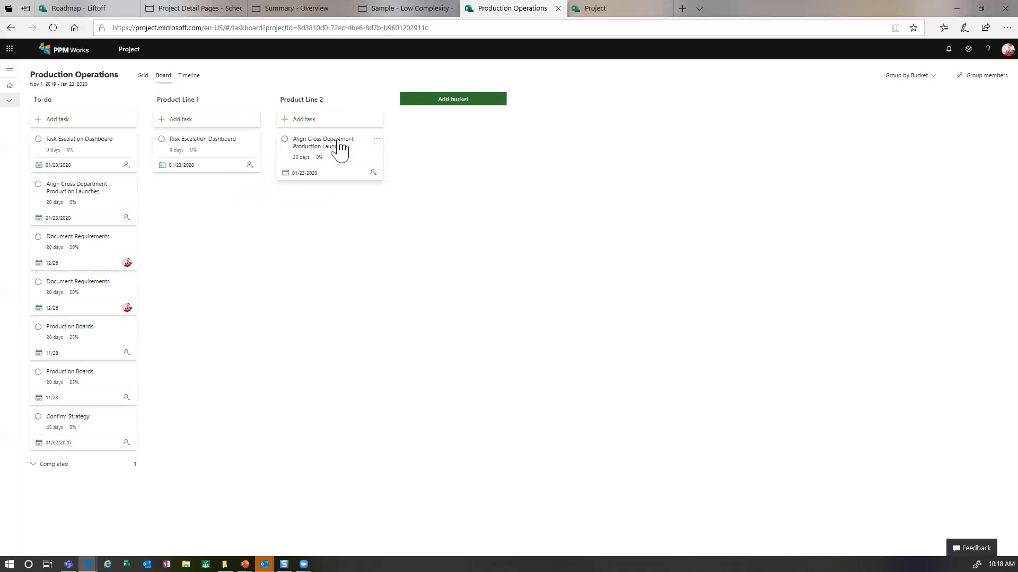
Step: Group the board by progress and move the Product Line 2 Align Cross Department Production Launches card through In Progress to Completed
left_click(905, 77)
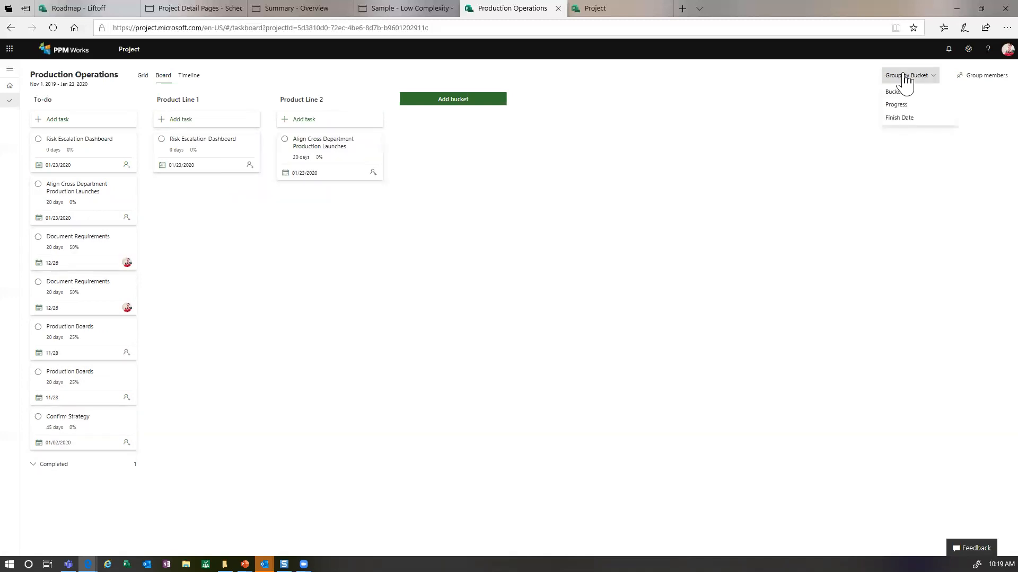
left_click(899, 105)
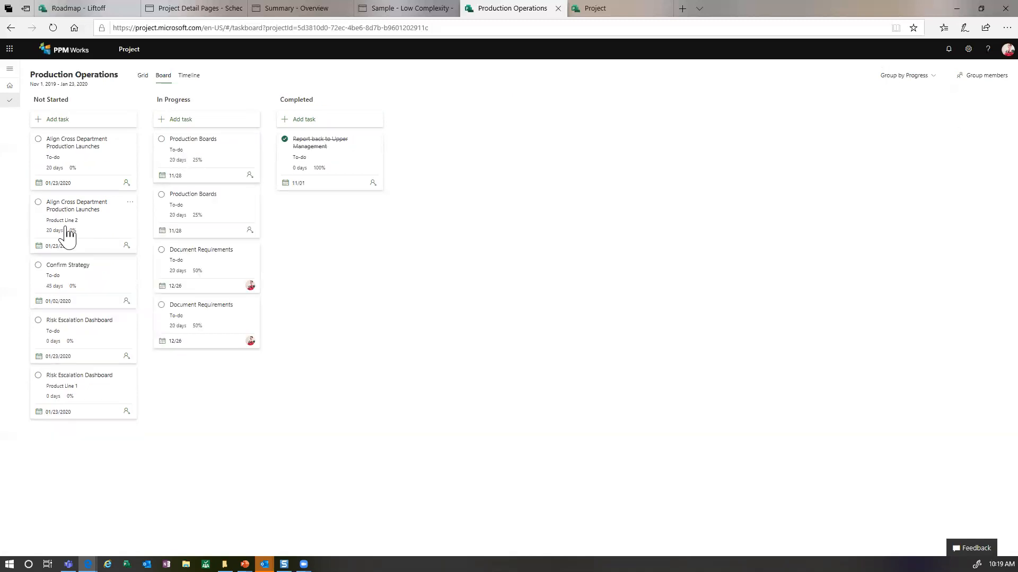
left_click_drag(68, 216, 205, 225)
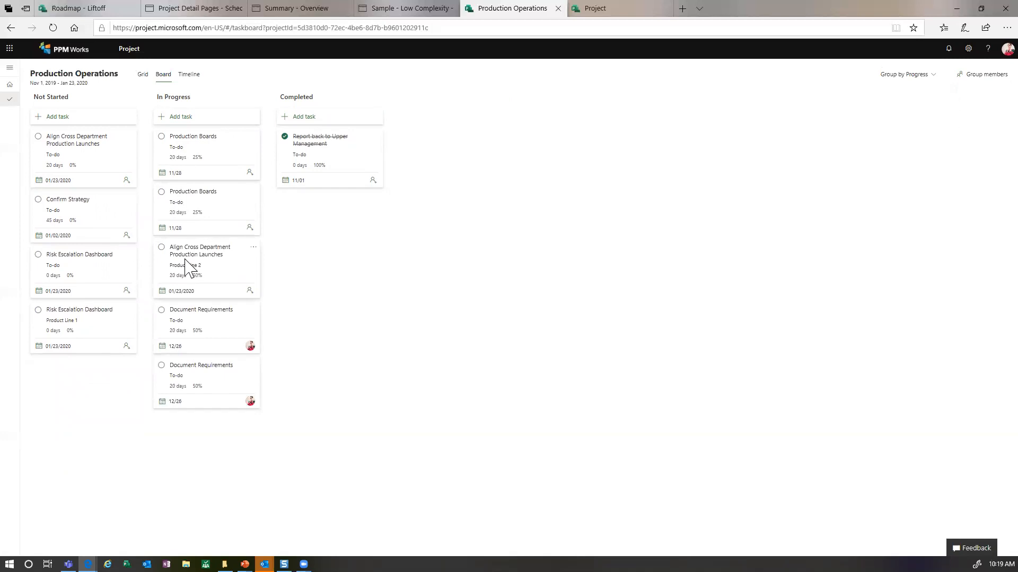
left_click_drag(186, 266, 308, 202)
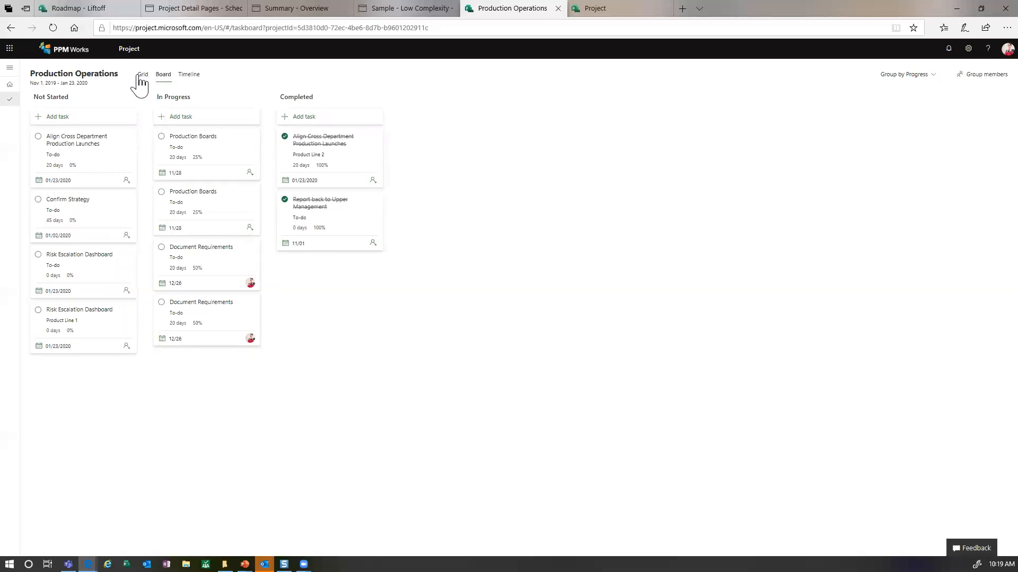
Step: On the timeline, shorten the first Production Boards task to 10 days ending Nov 14 and link it to Confirm Strategy
left_click(188, 75)
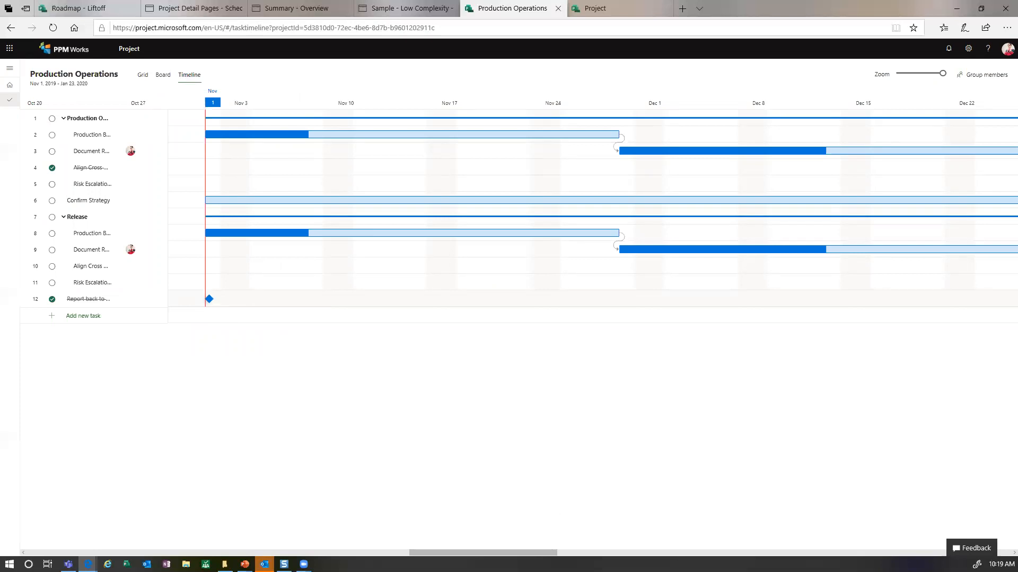
left_click_drag(509, 553, 470, 553)
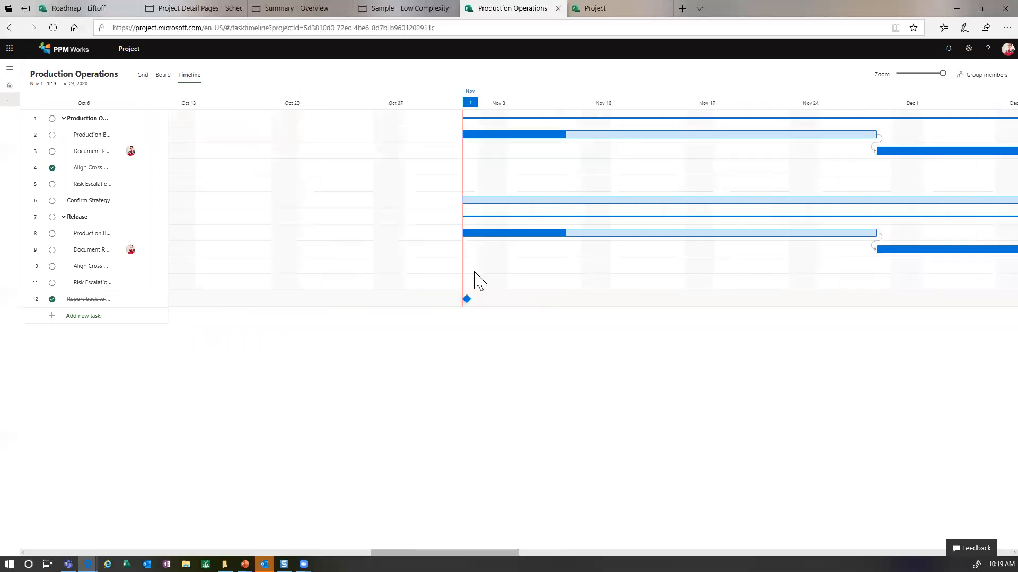
mouse_move(755, 137)
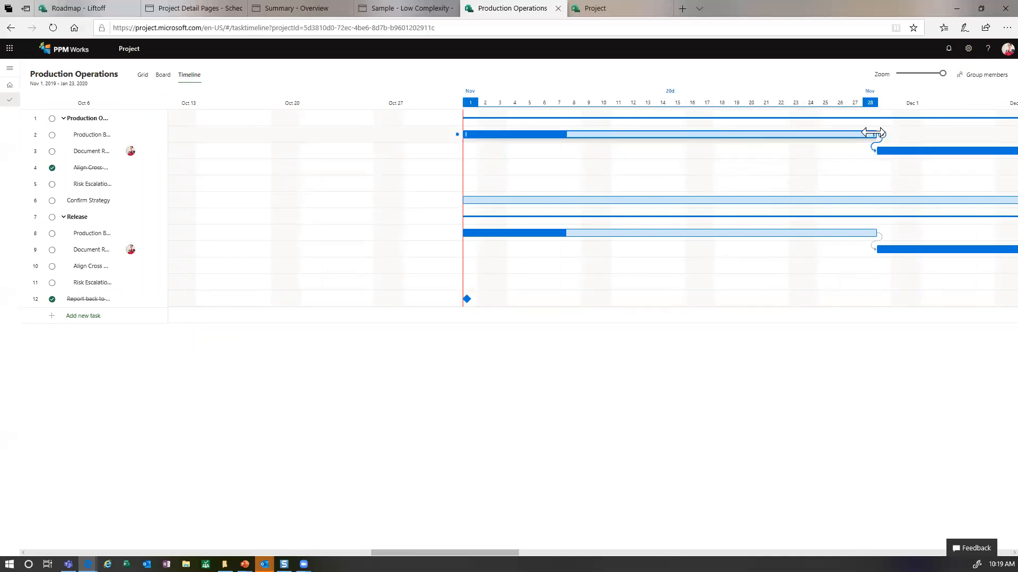
left_click_drag(871, 133, 665, 148)
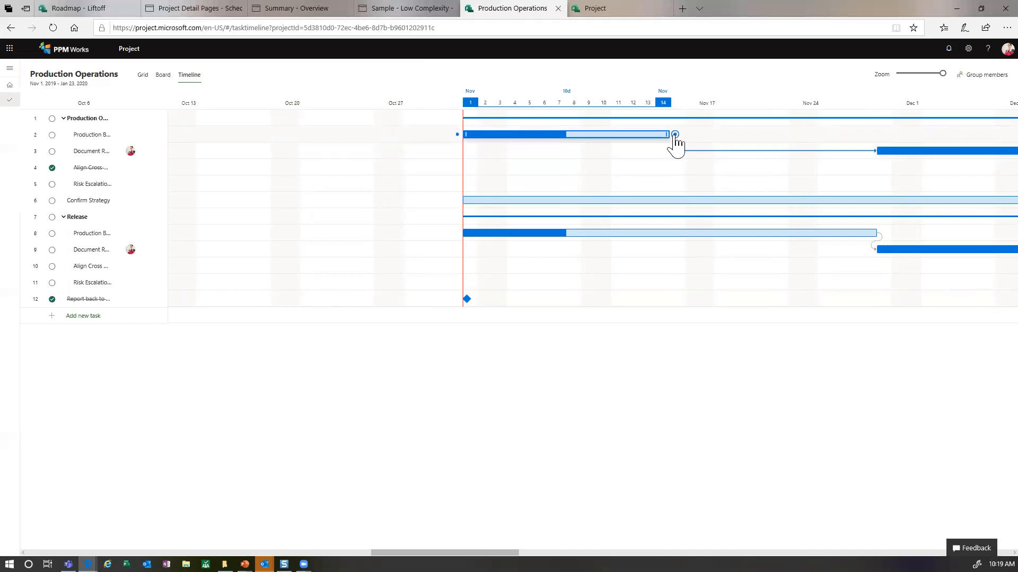
left_click_drag(667, 202, 668, 205)
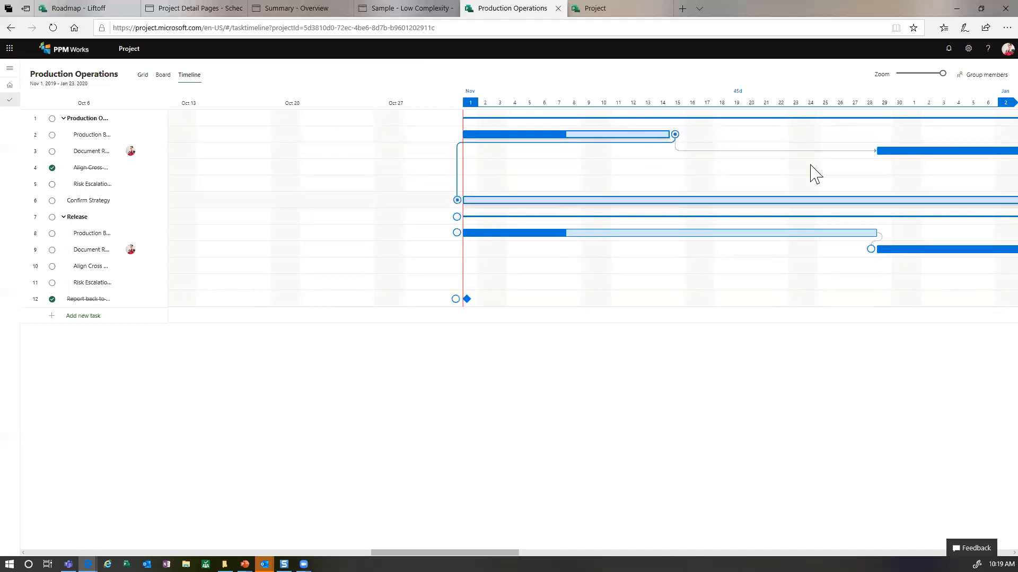
Step: Mark the Risk Escalation Dashboard task under Production Operations as complete on the timeline
left_click(914, 75)
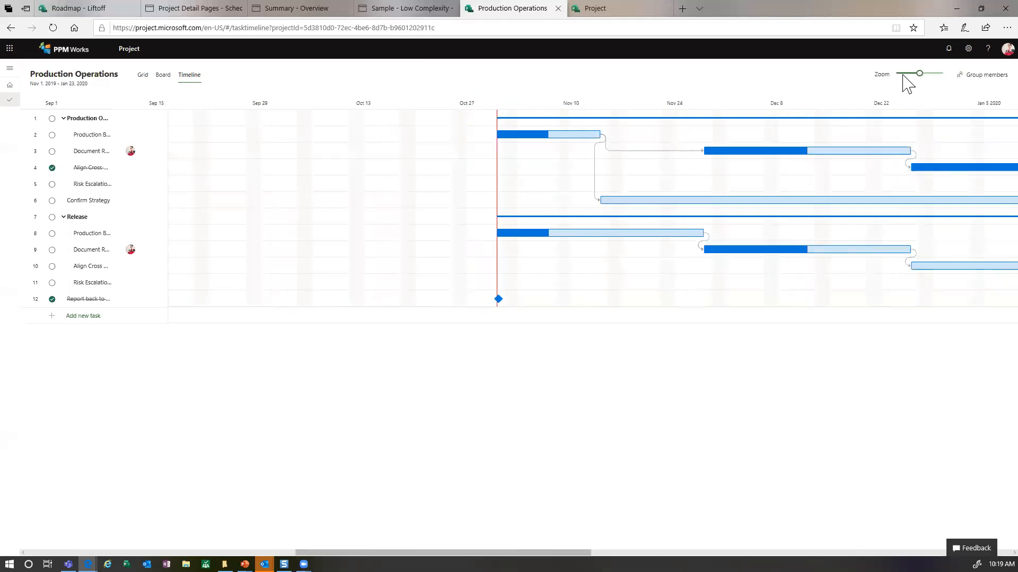
left_click(902, 75)
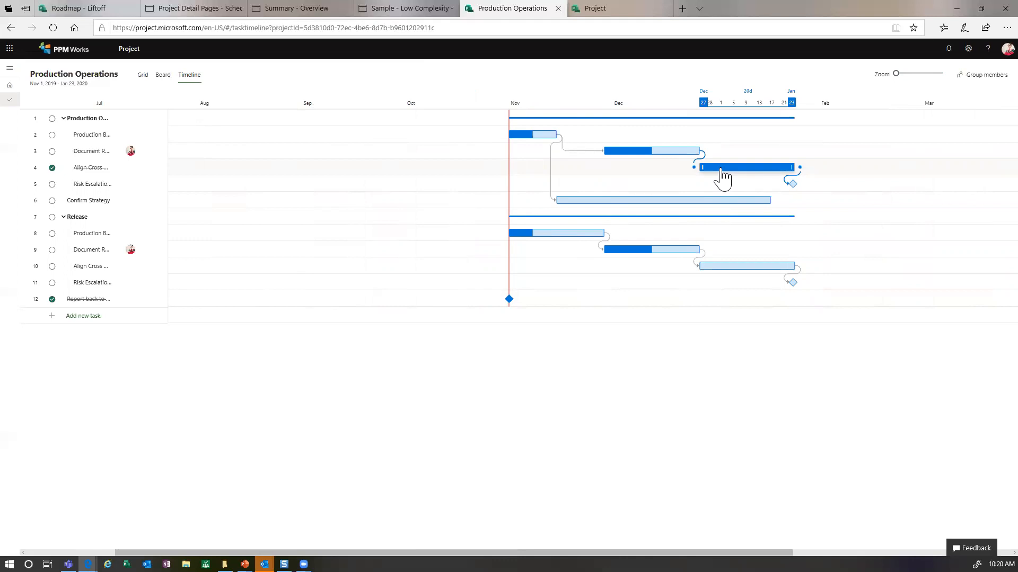
left_click(52, 185)
left_click(52, 185)
left_click(52, 185)
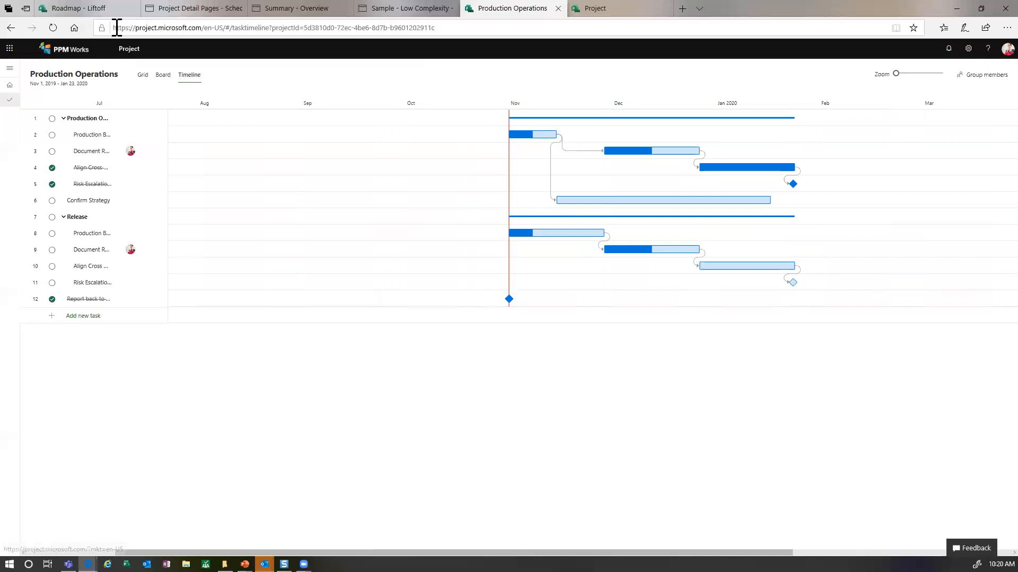
Step: In the Liftoff roadmap, open the project connection choices for the untitled row and browse the available projects
left_click(85, 8)
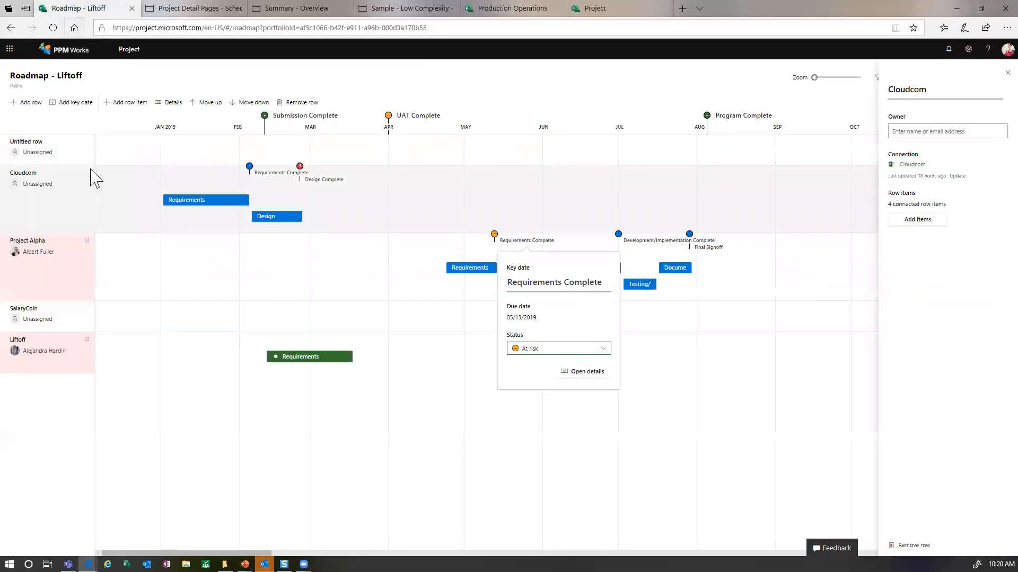
left_click(66, 146)
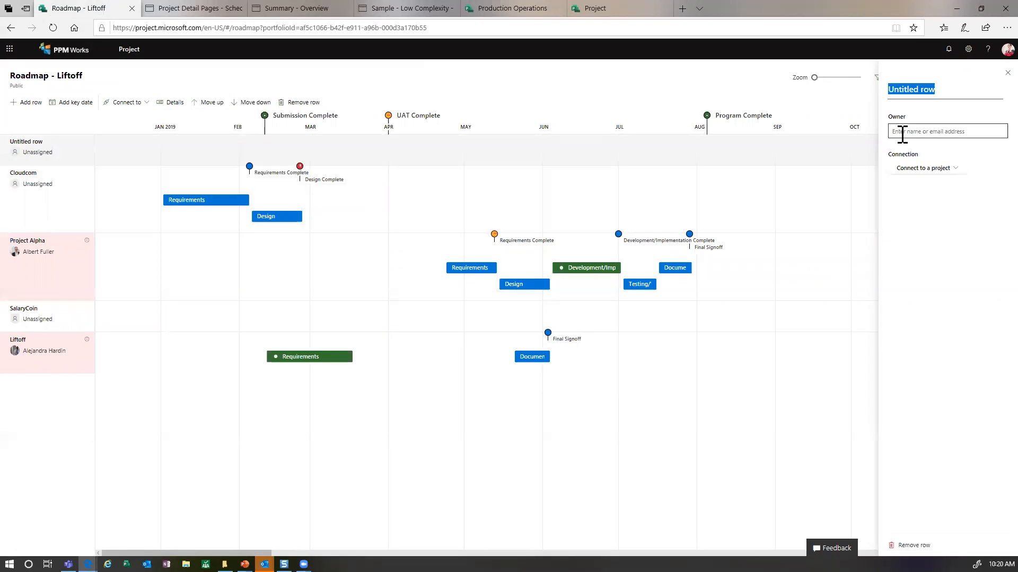
left_click(910, 172)
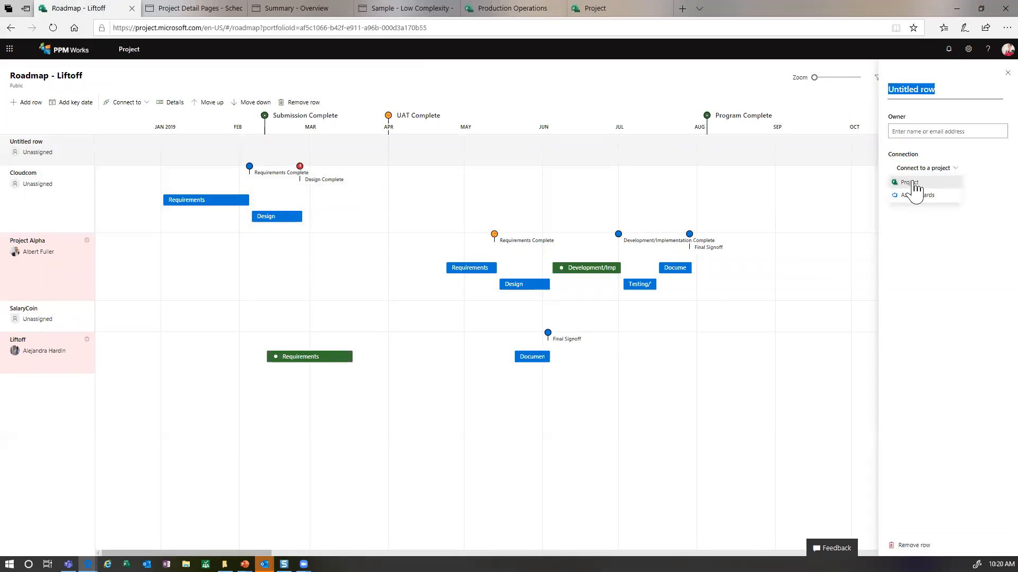
left_click(911, 183)
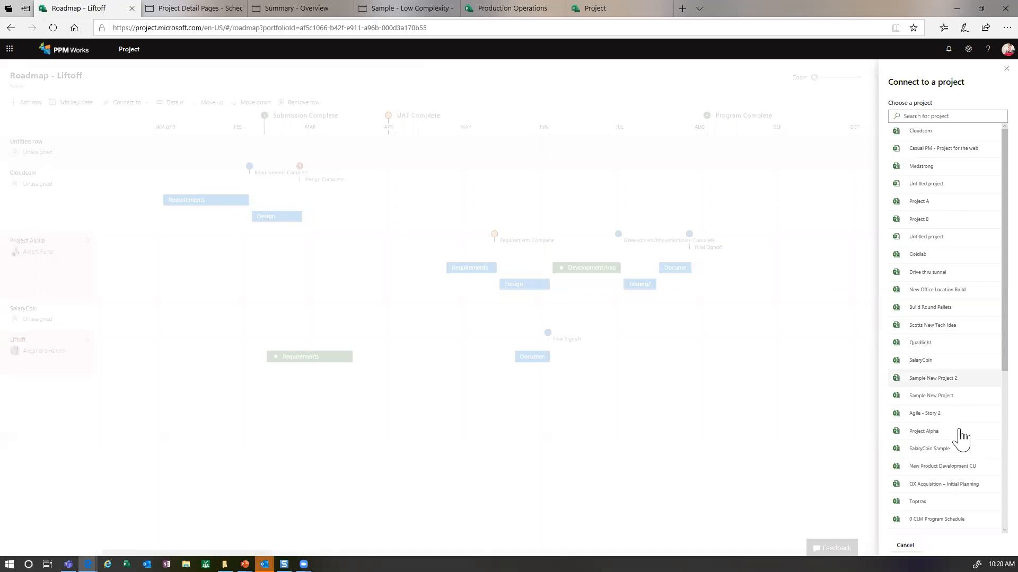
scroll(987, 483, "down", 3)
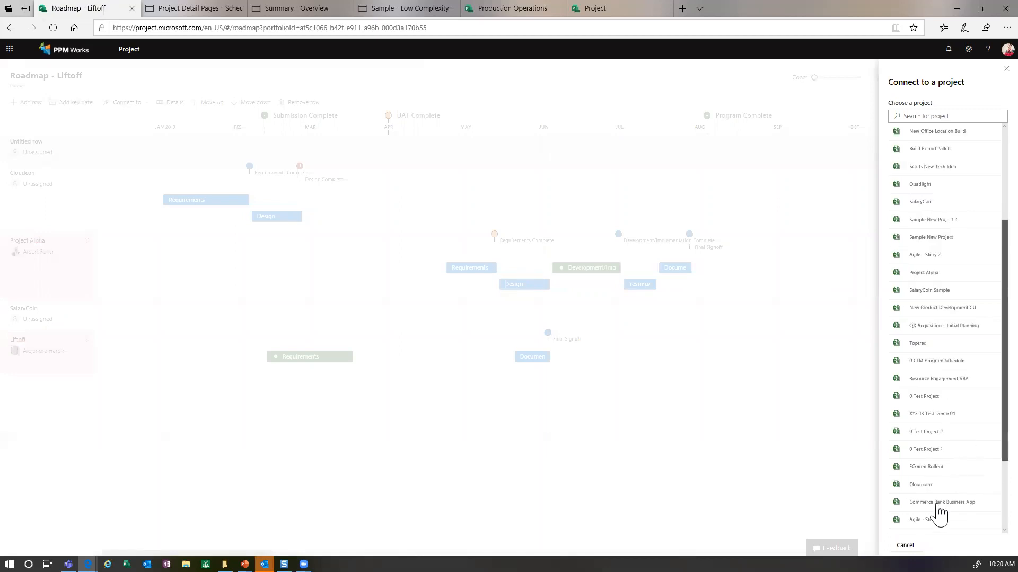
scroll(938, 517, "down", 2)
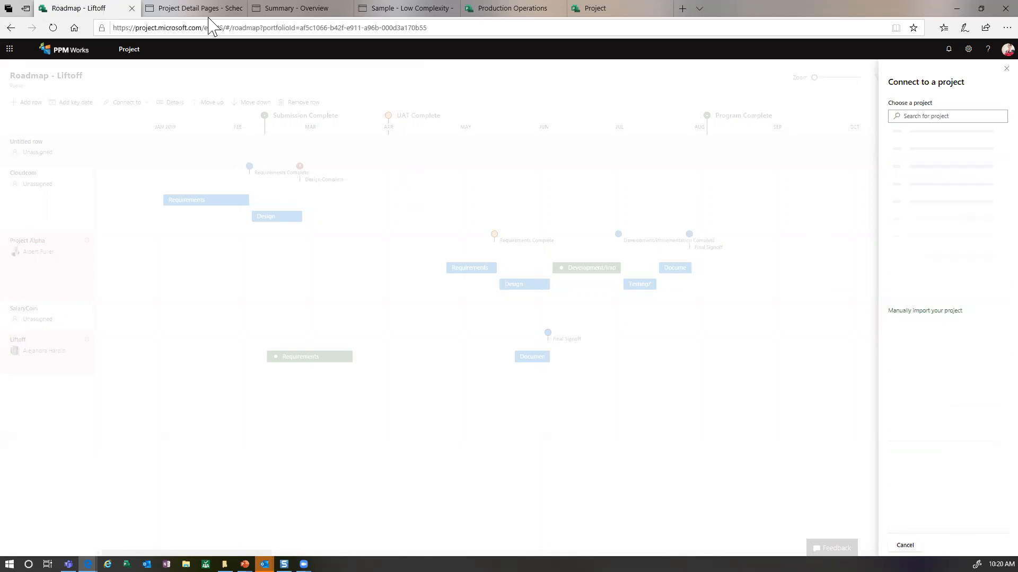
mouse_move(201, 11)
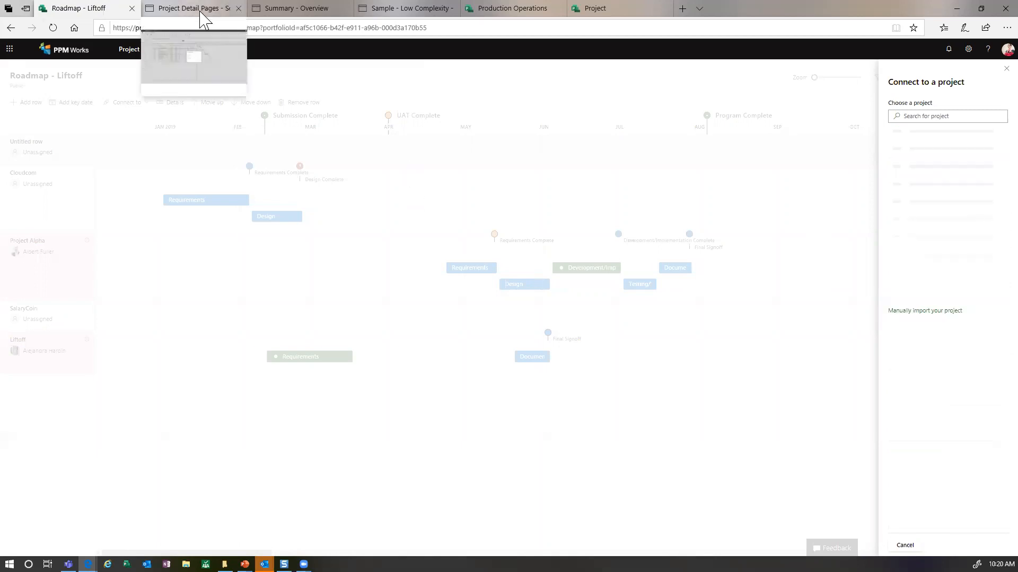